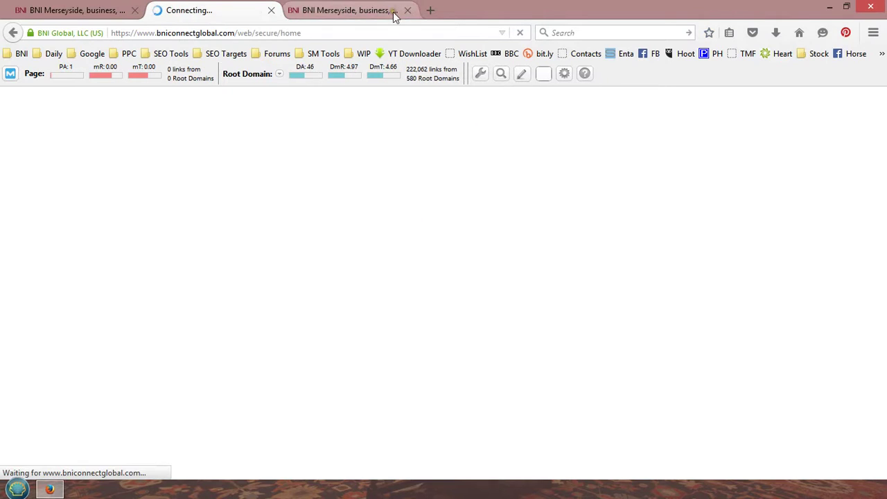
- Close the two BNI Merseyside pages so that only the BNI Connect page stays open
click(407, 10)
click(137, 11)
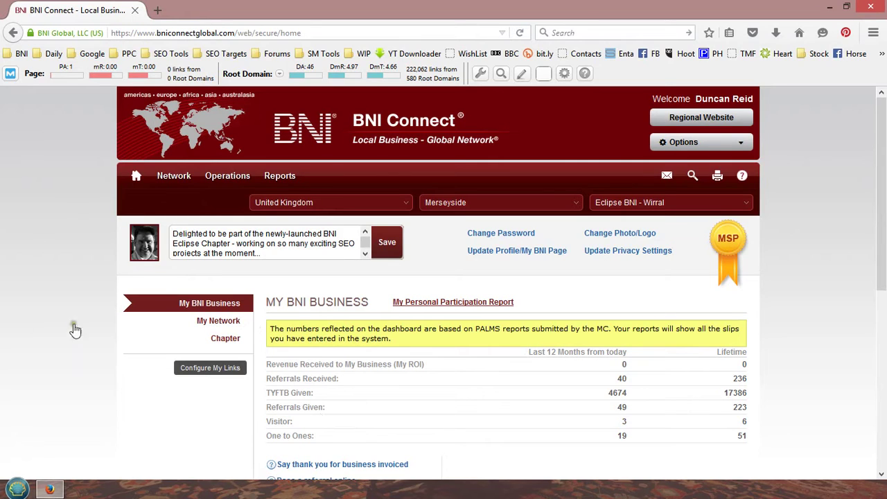
- Examine the profile message and the My BNI Business dashboard on the home page, down to the page footer
drag(174, 233, 293, 268)
click(255, 246)
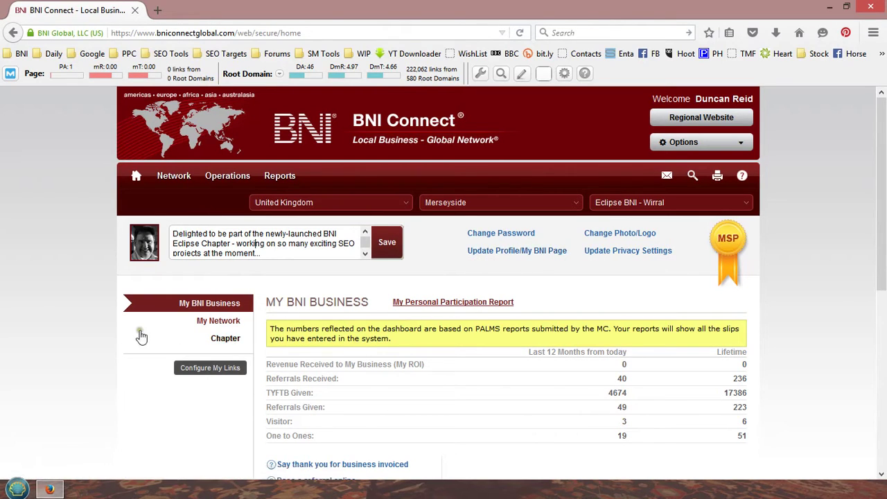
scroll(140, 336, down, 10)
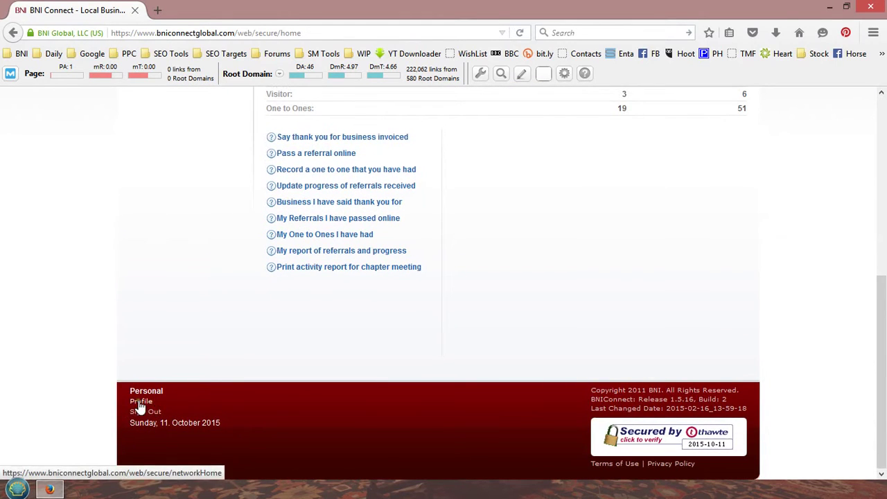
scroll(420, 393, up, 10)
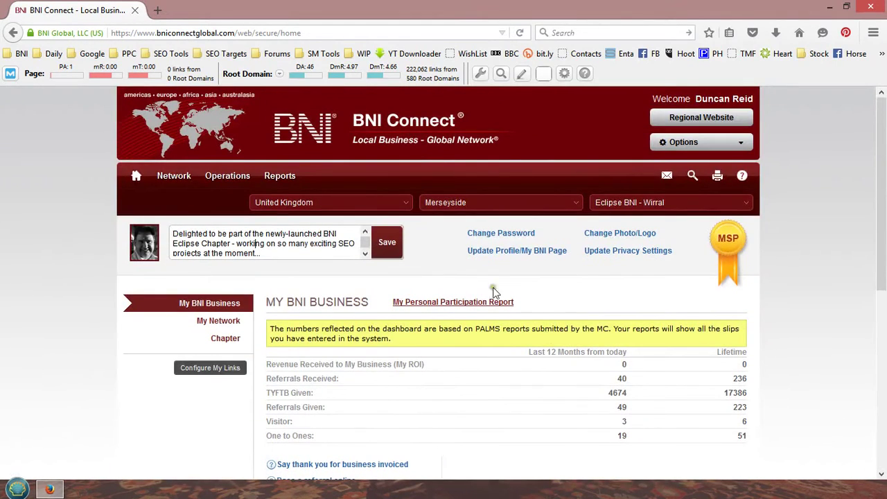
- Open the member profile for editing and review the Main Profile fields down to My Business and the keywords
click(506, 253)
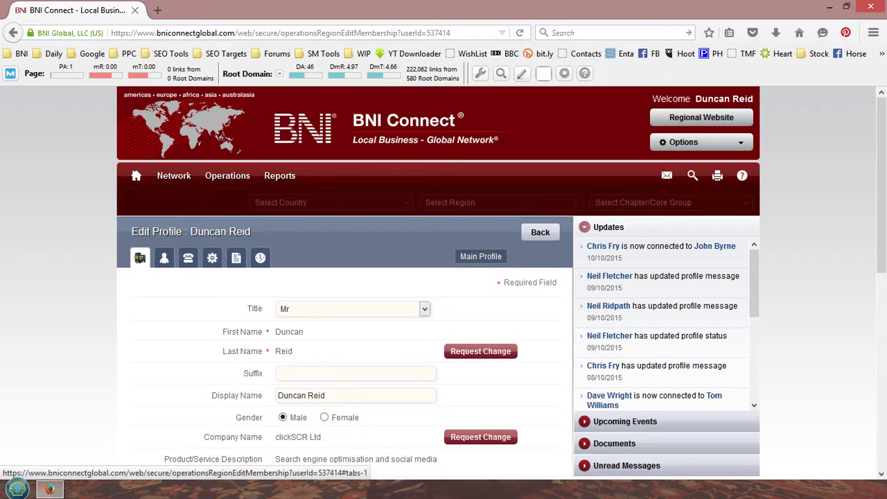
scroll(88, 293, down, 2)
scroll(79, 292, down, 2)
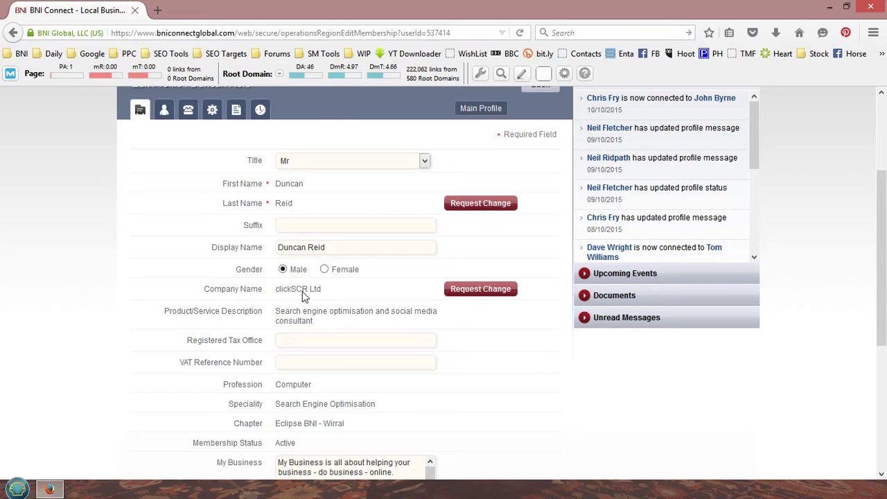
scroll(236, 327, down, 2)
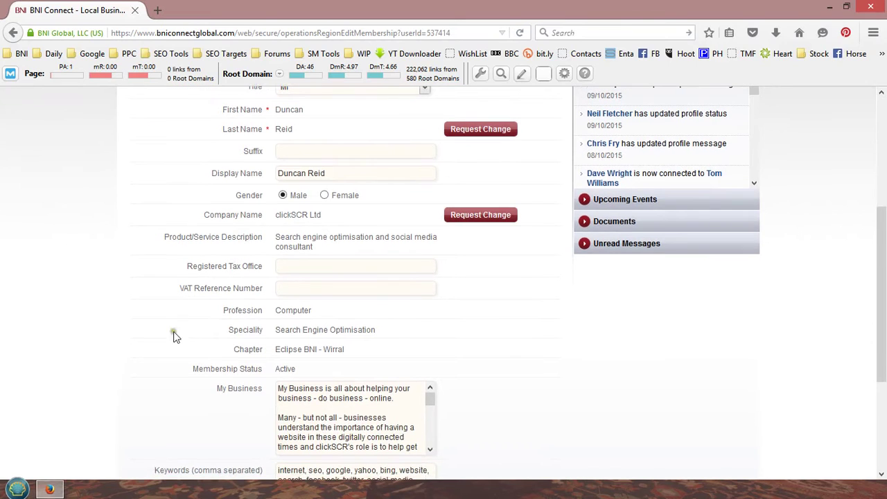
scroll(239, 235, up, 2)
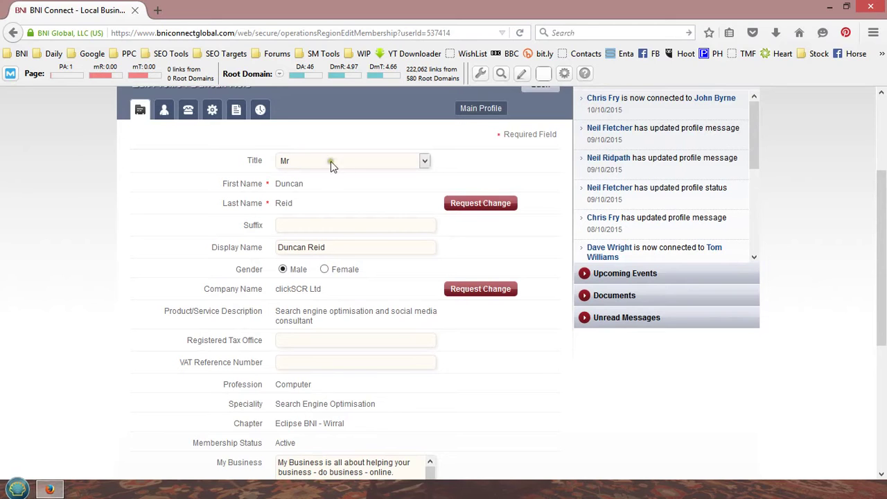
scroll(216, 221, down, 6)
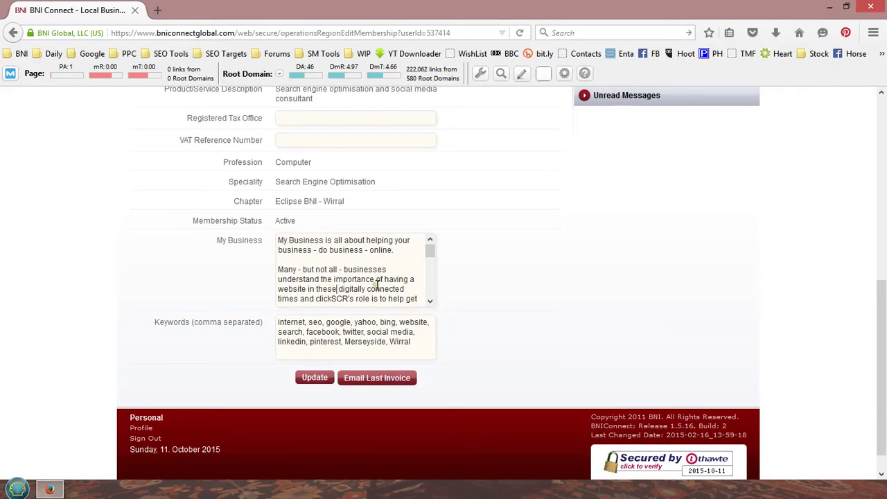
- Open the bookmarked BNI Eclipse member list in a new tab and show the details page of the clickSCR Ltd member
click(157, 11)
click(22, 55)
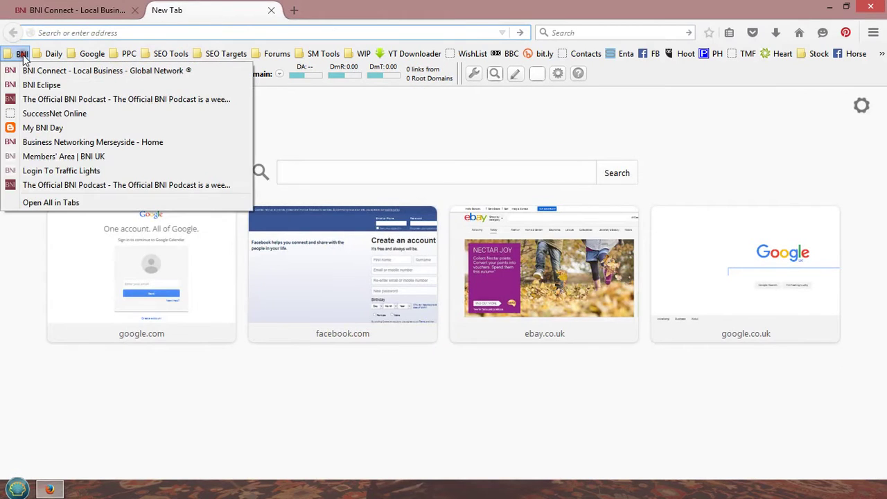
click(42, 84)
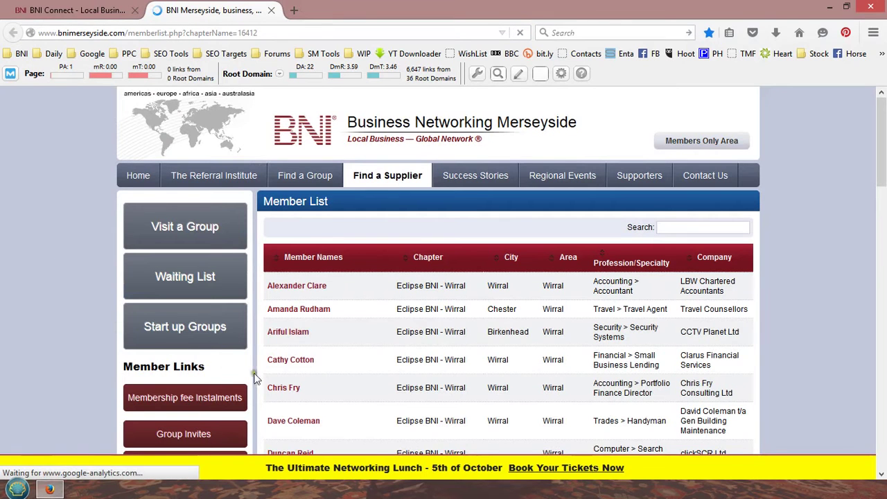
scroll(286, 395, down, 4)
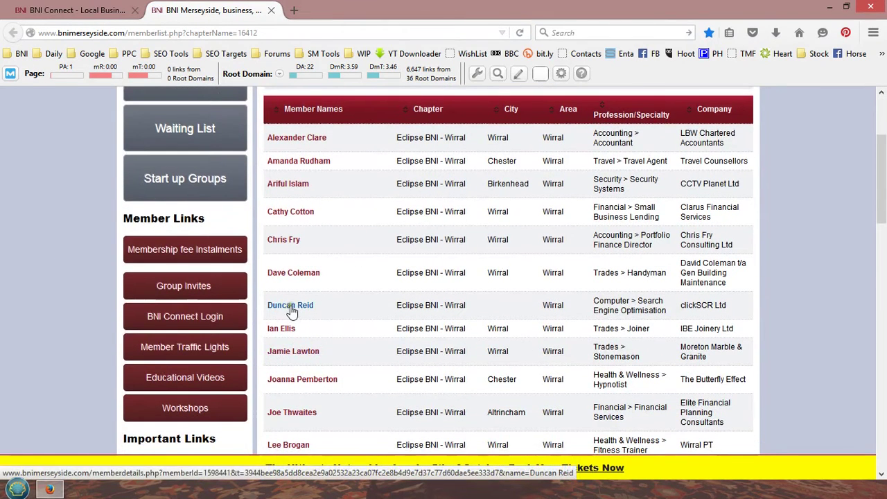
click(291, 307)
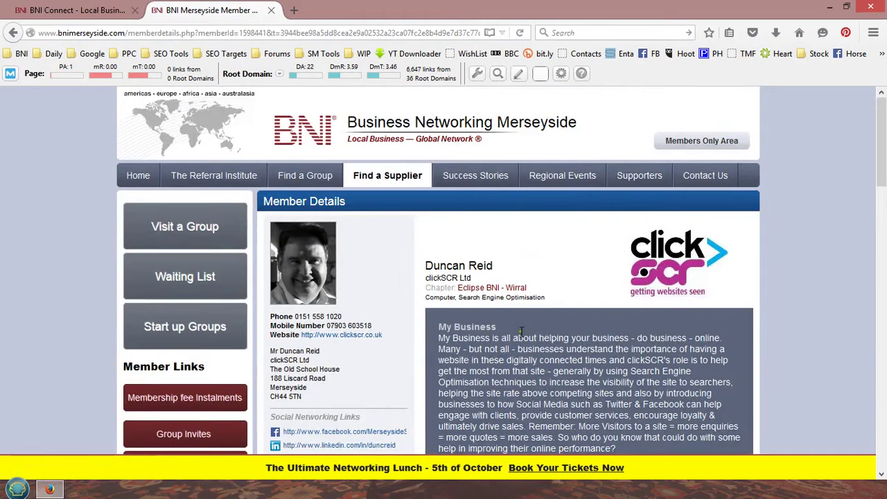
- Compare the My Business text on the public member details page with the My Business field in the profile editor
scroll(586, 276, down, 2)
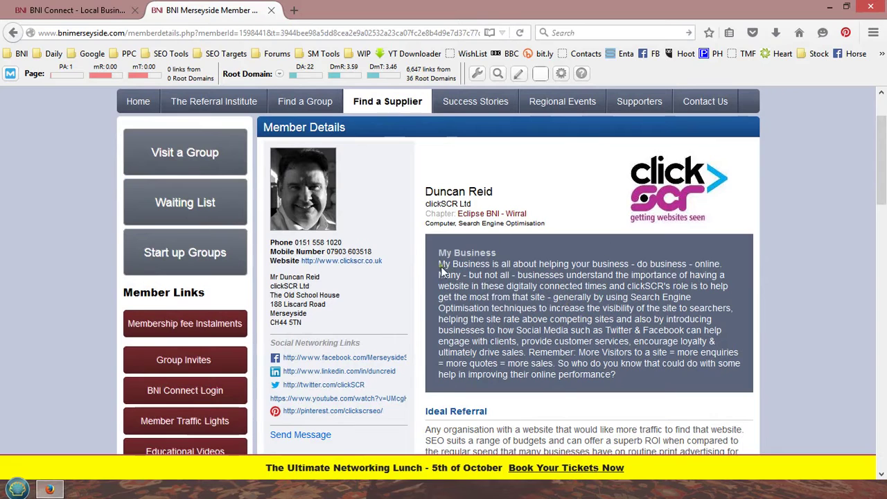
scroll(485, 273, down, 2)
drag(439, 264, 577, 246)
click(577, 246)
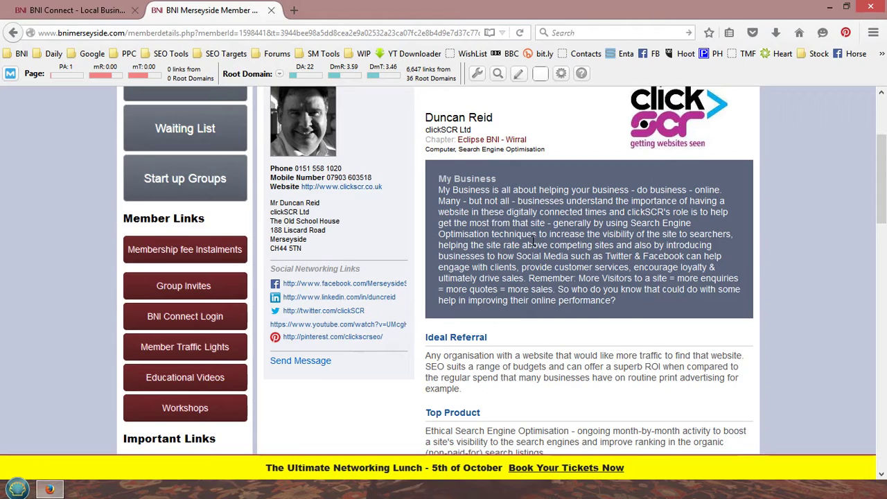
click(75, 11)
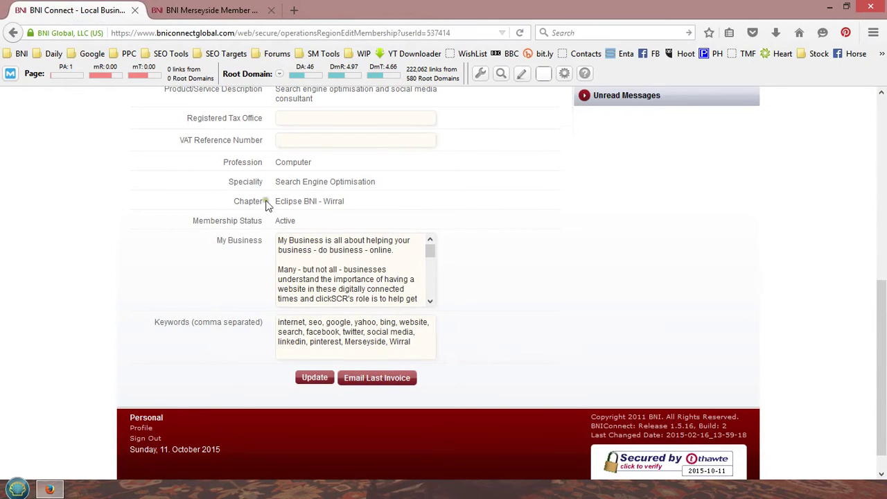
click(283, 260)
mouse_move(428, 253)
mouse_down()
mouse_move(431, 302)
mouse_move(431, 240)
mouse_up()
click(219, 11)
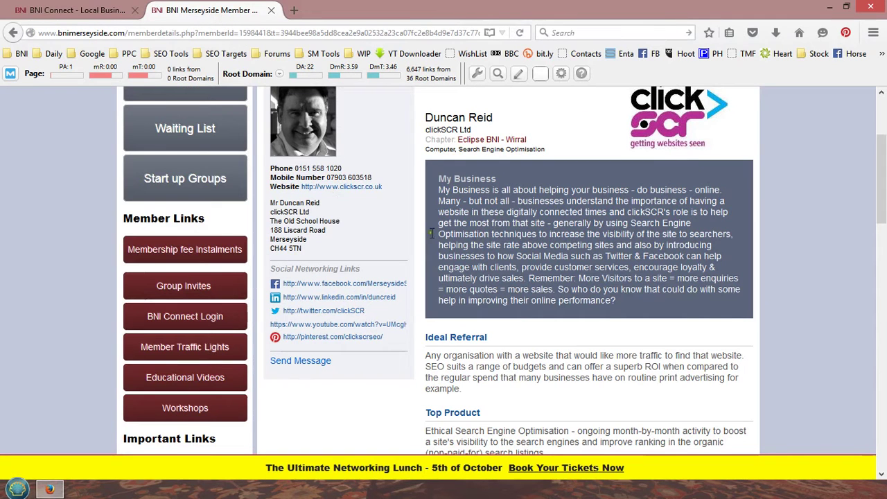
click(78, 11)
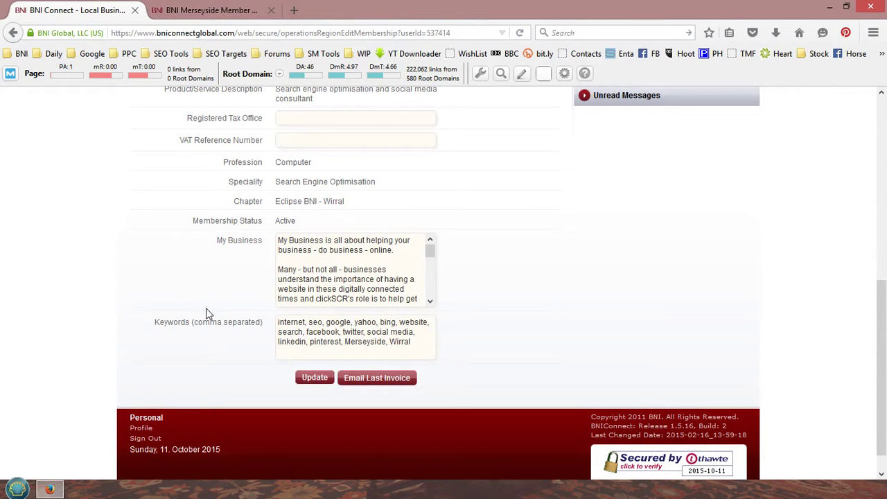
- Review the whole Main Profile form, from the title through the keywords and the update option, and the profile section icons
scroll(192, 233, down, 1)
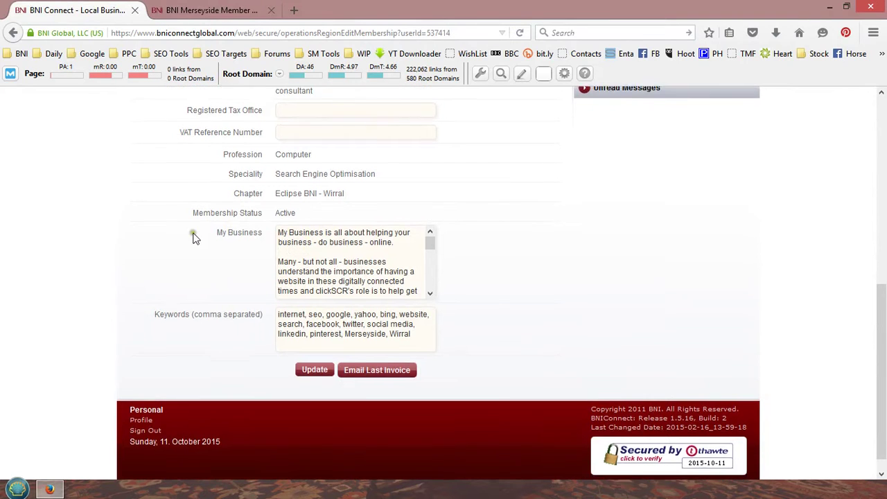
scroll(191, 233, up, 5)
scroll(174, 259, up, 1)
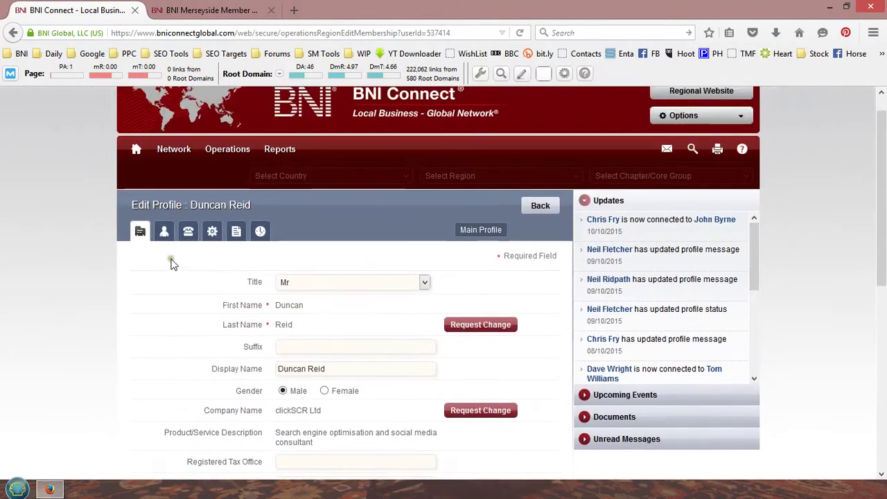
scroll(183, 274, down, 6)
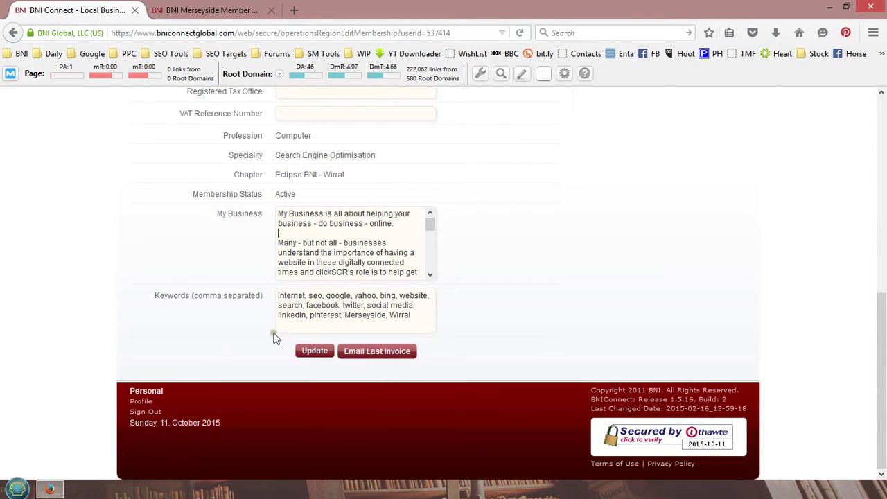
click(312, 353)
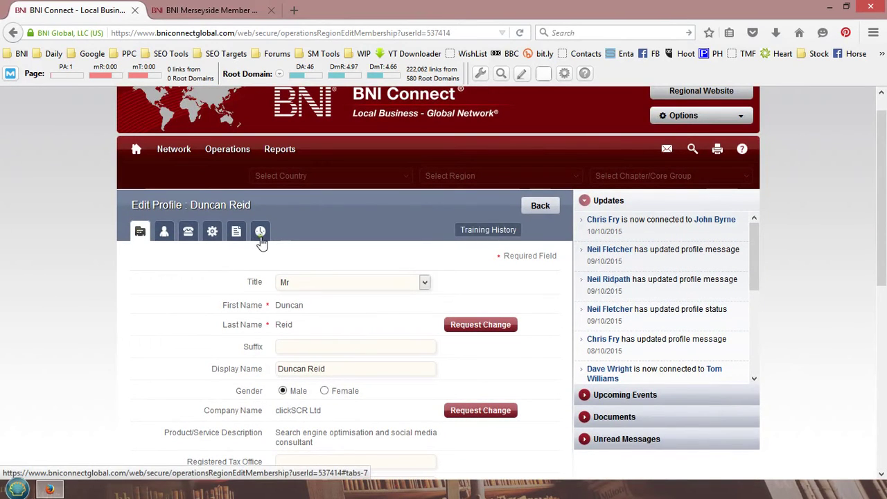
scroll(198, 301, down, 5)
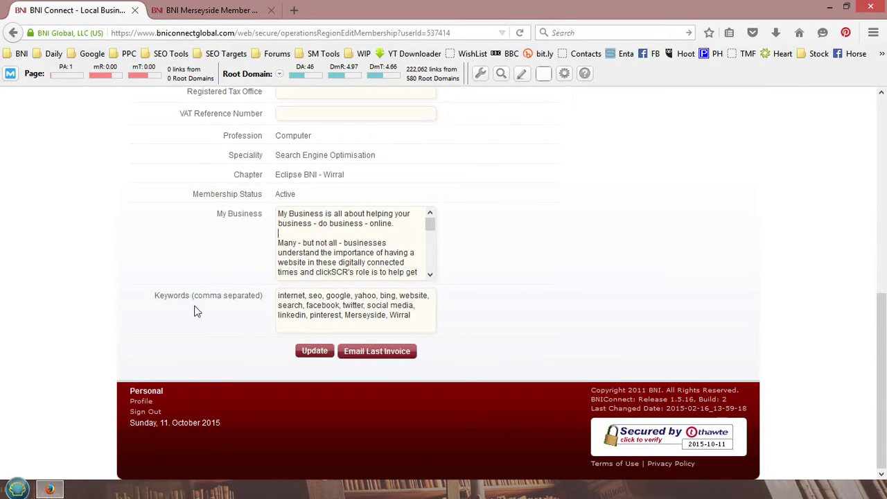
scroll(194, 312, up, 5)
scroll(160, 251, up, 2)
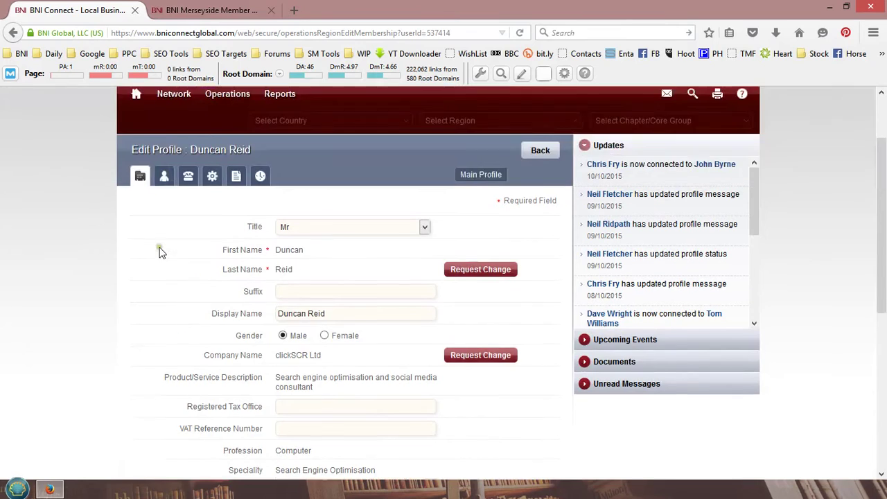
scroll(159, 252, up, 2)
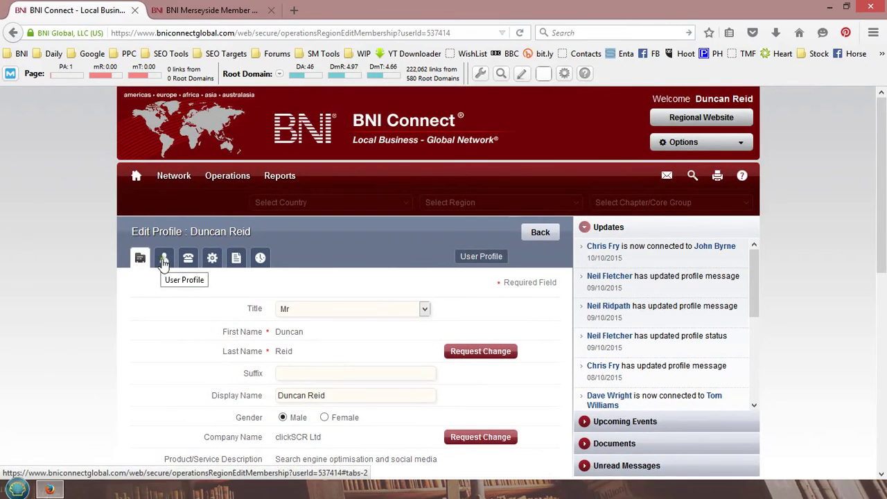
- Open the User Profile section and examine its login, language and timezone settings, profile image and company logo
click(164, 262)
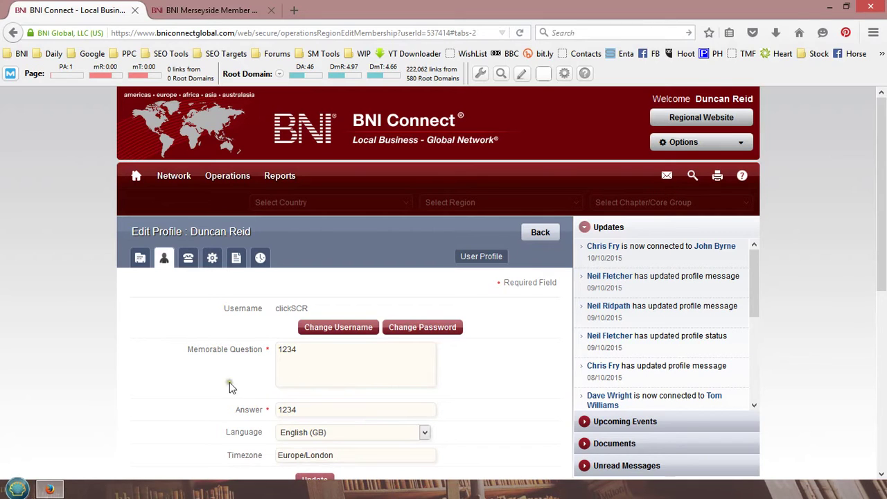
scroll(221, 360, down, 2)
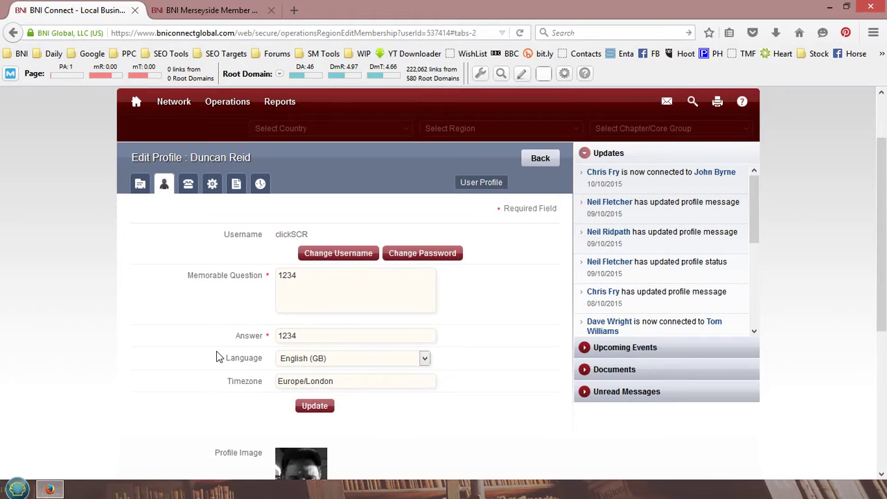
scroll(233, 291, down, 2)
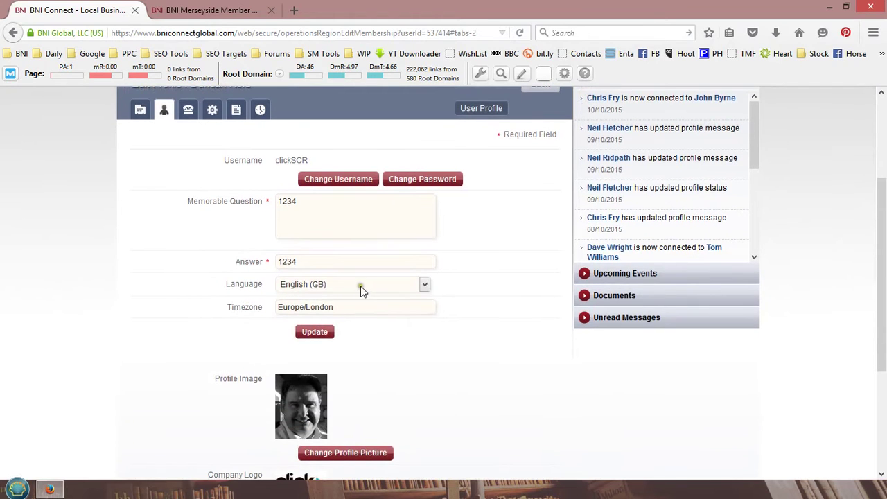
scroll(420, 339, down, 3)
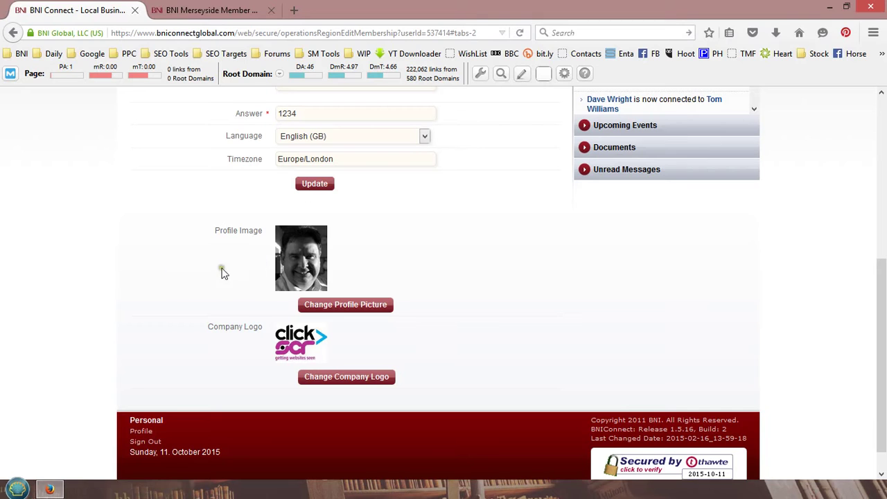
- Open the Contact Details section and switch Show me on BNI Public Websites off and back on
scroll(126, 291, up, 5)
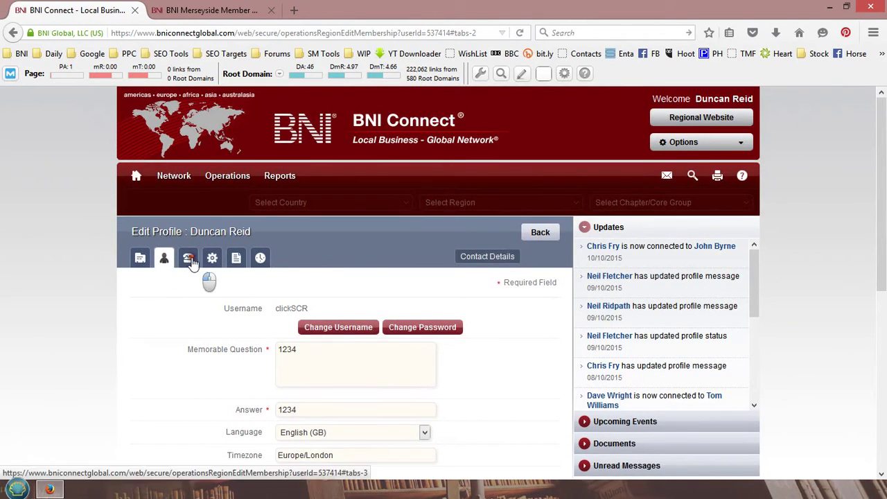
click(192, 261)
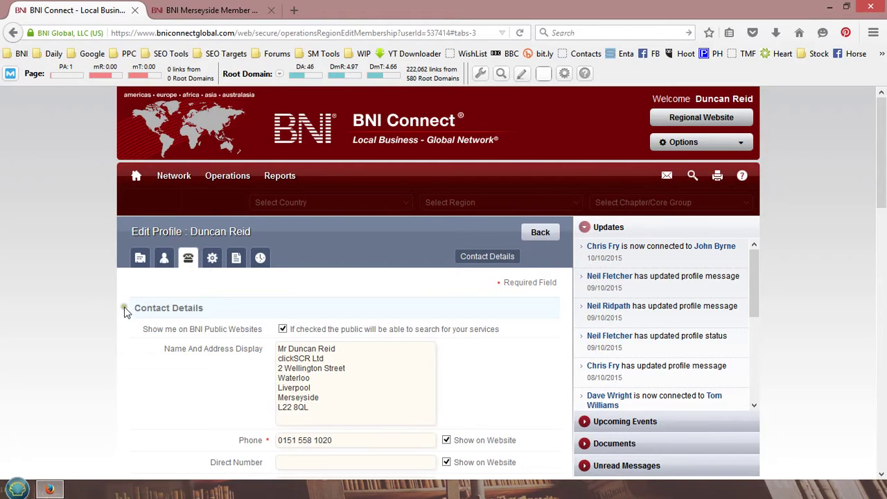
scroll(138, 307, down, 3)
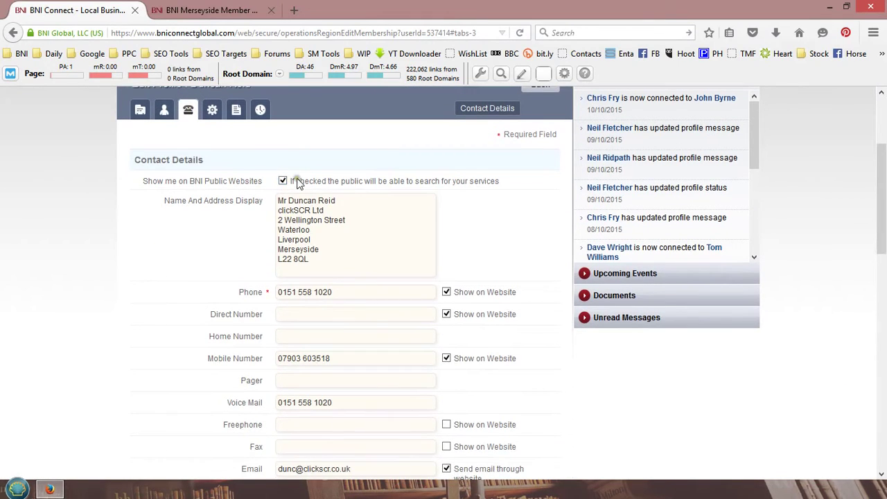
click(283, 181)
click(283, 183)
- Turn off Show on Website for the Direct Number and look over the remaining phone, email and social networking fields
scroll(263, 220, down, 2)
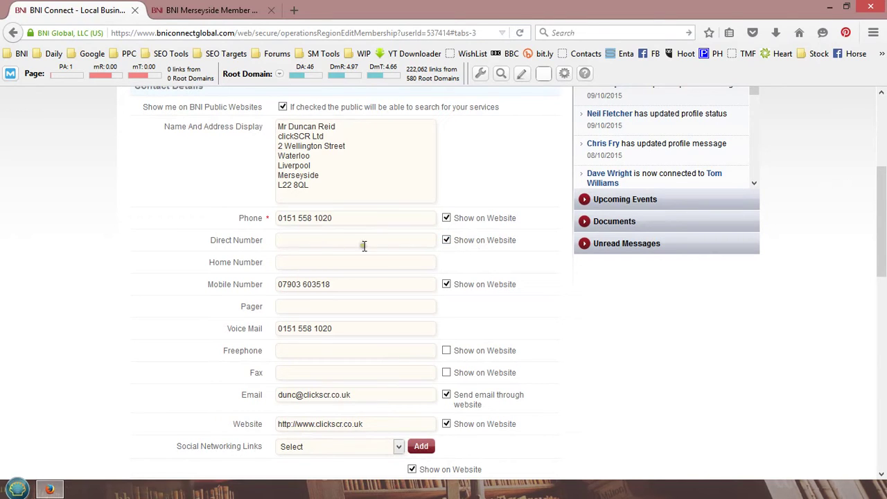
click(446, 240)
scroll(226, 257, down, 2)
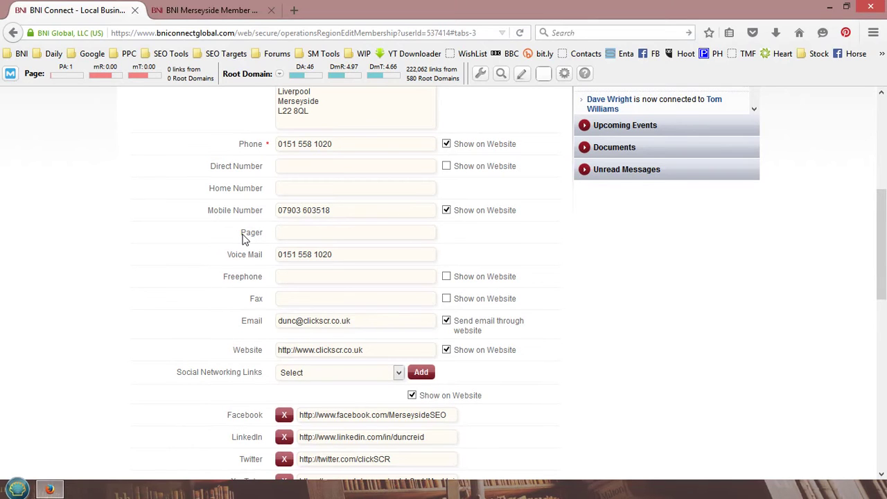
scroll(242, 236, down, 2)
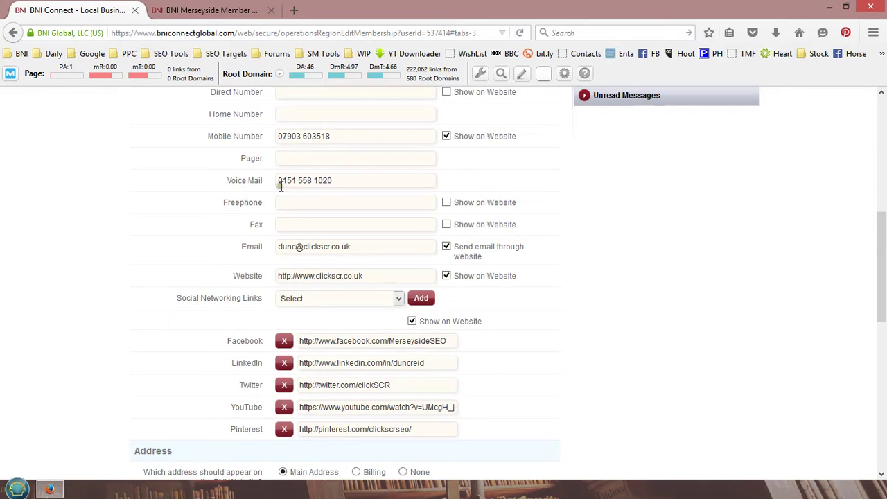
- Look over the phone, email and social networking fields and compare the links with the public BNI Merseyside member page
scroll(335, 194, up, 2)
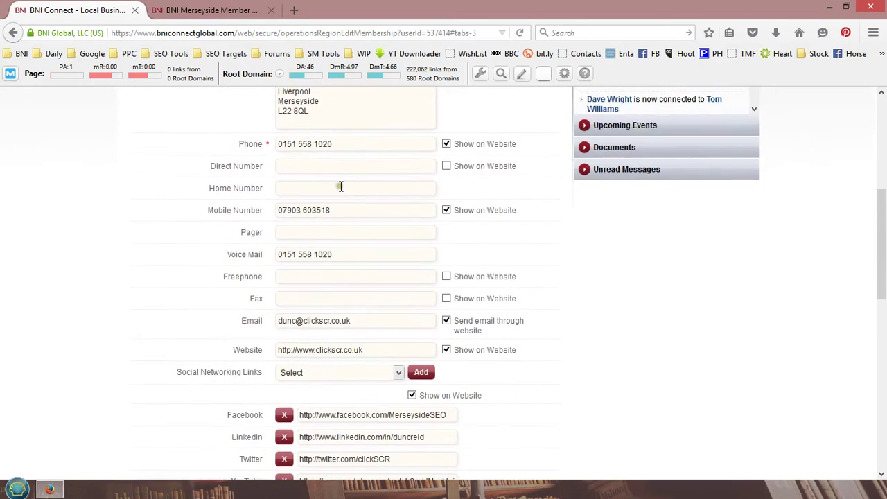
scroll(350, 267, down, 2)
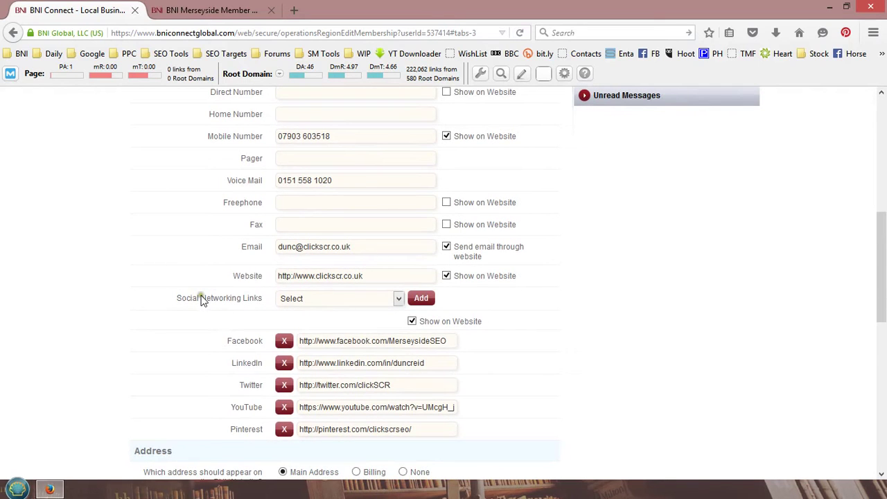
scroll(198, 298, down, 4)
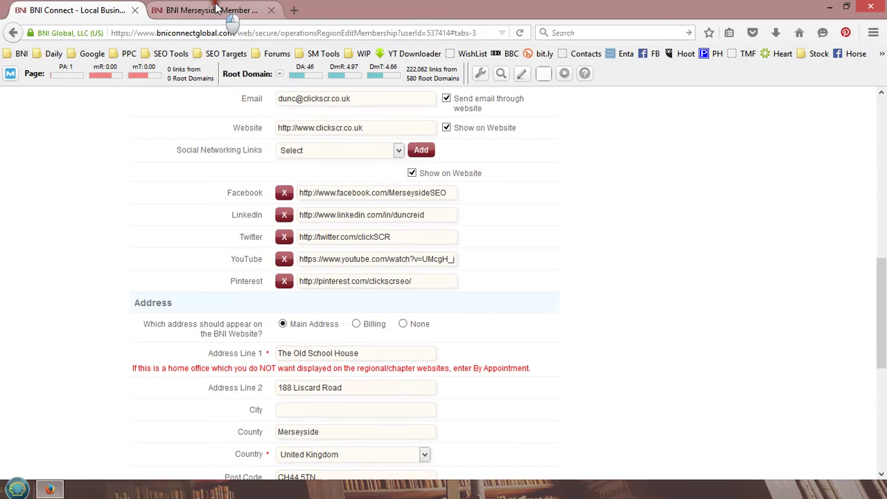
click(214, 10)
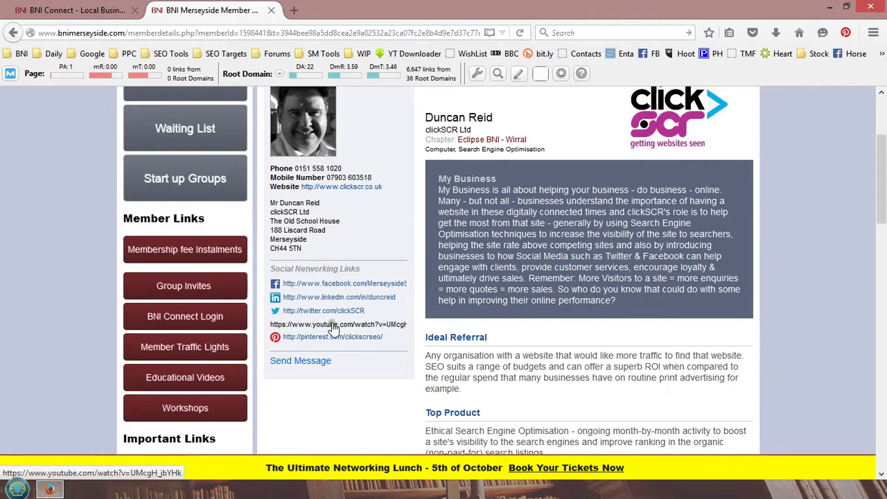
click(93, 9)
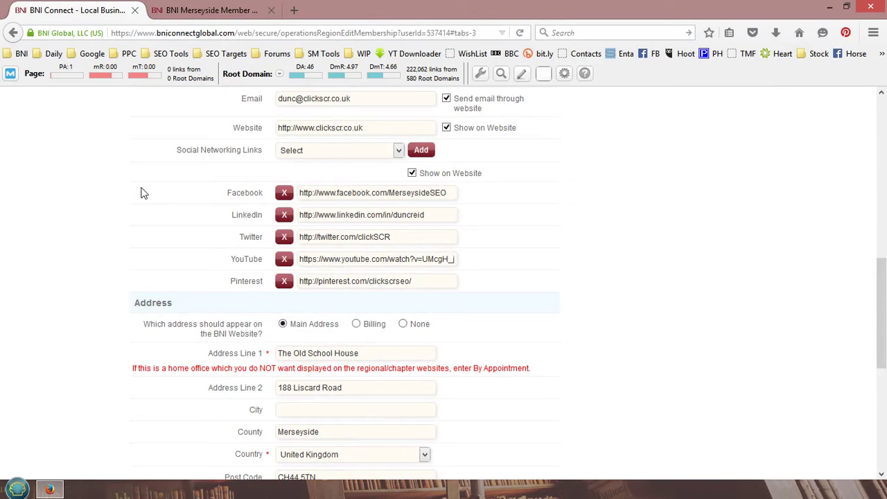
- Examine the networks offered for Social Networking Links and inspect the existing Facebook and LinkedIn entries
click(388, 151)
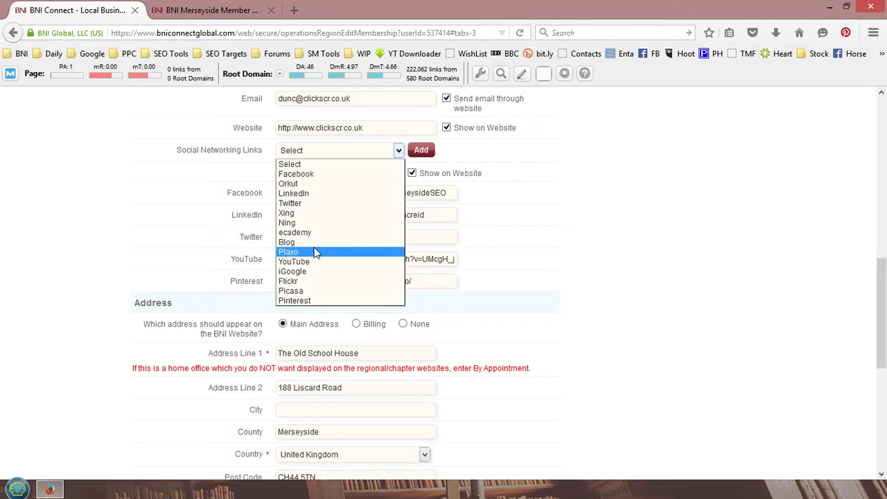
click(164, 201)
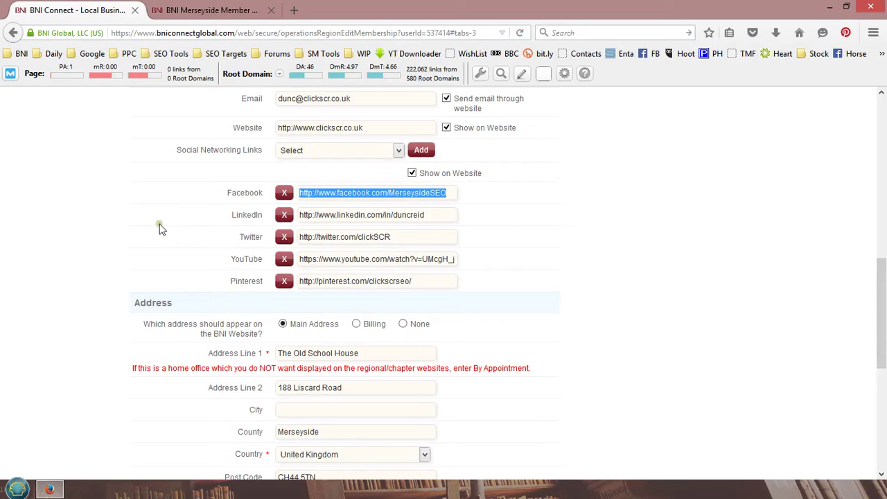
click(310, 152)
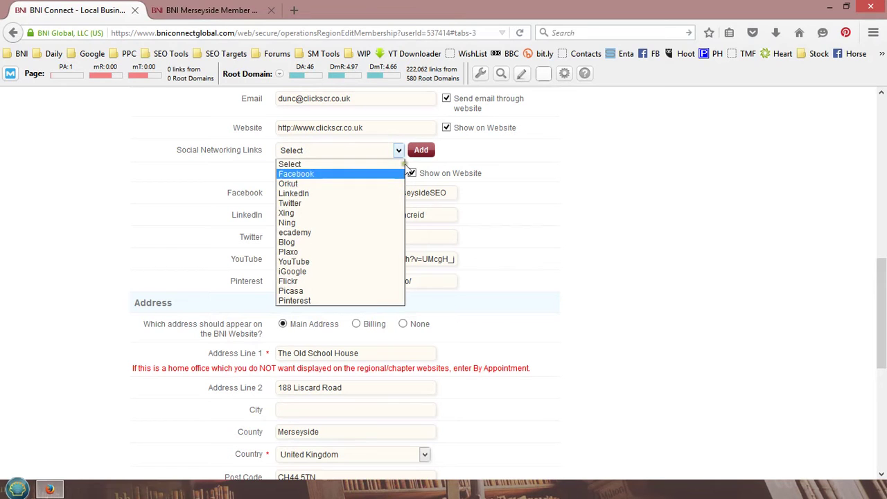
click(233, 214)
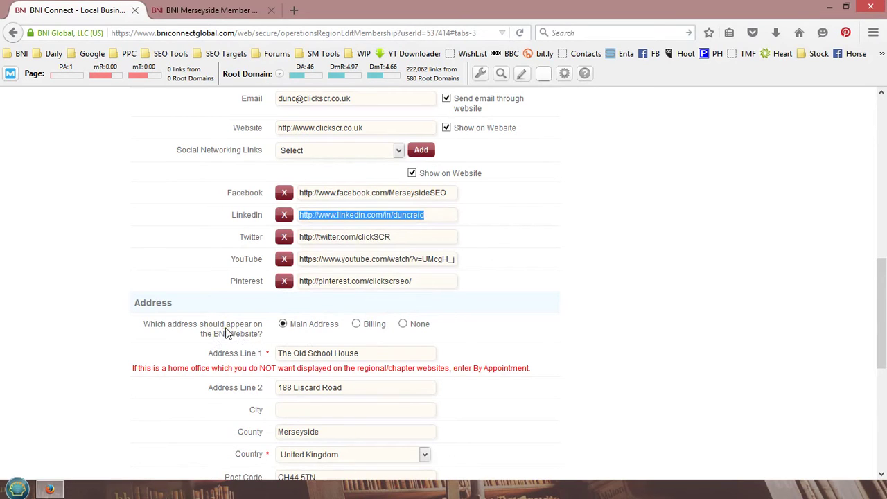
- Review the Address and Billing parts of the contact details, including which address appears on the BNI website and the update option
scroll(215, 329, down, 2)
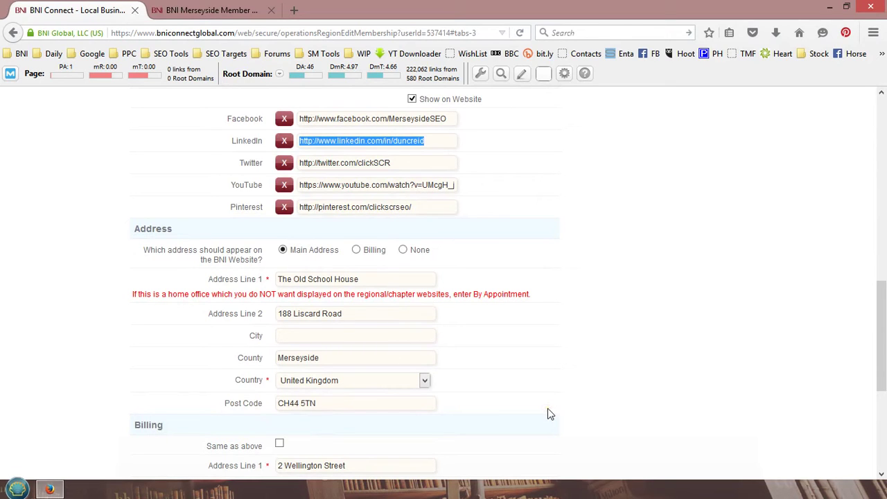
scroll(551, 388, down, 4)
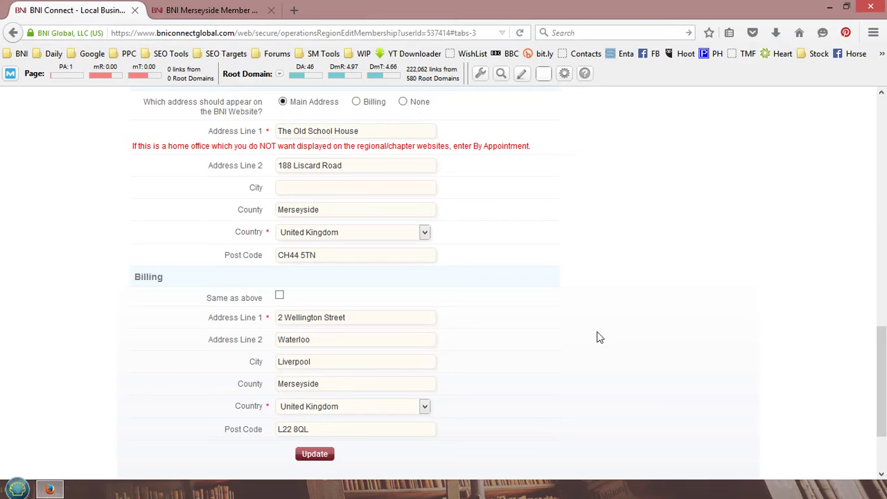
scroll(580, 340, down, 2)
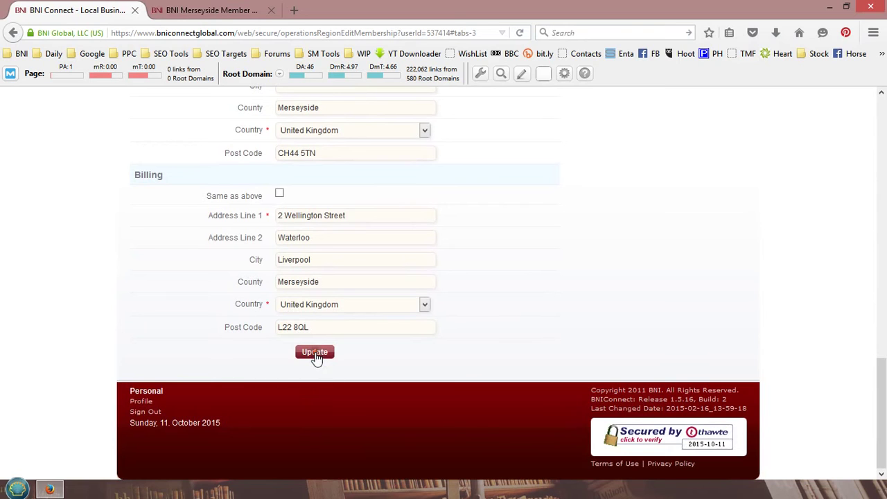
scroll(471, 358, up, 8)
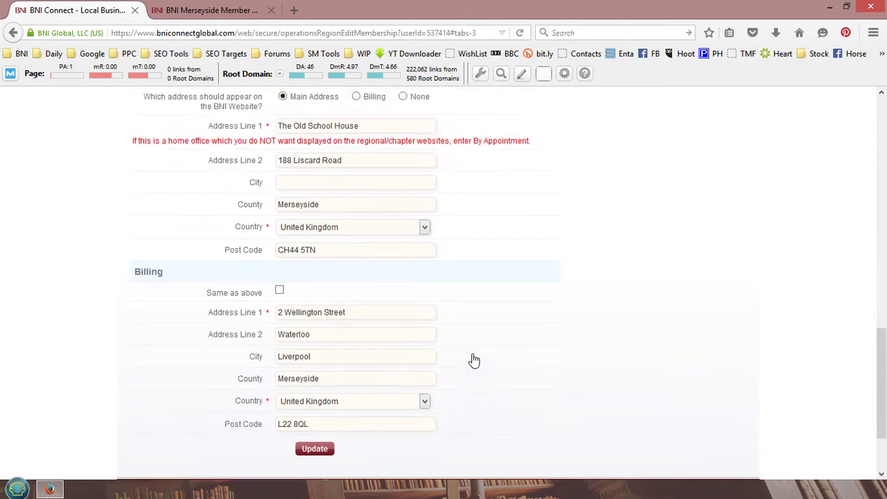
scroll(474, 360, up, 10)
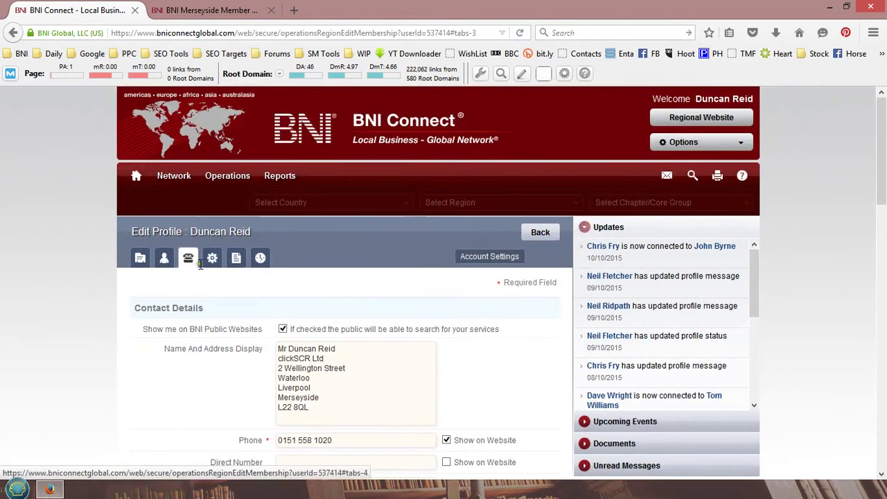
- Open the Account Settings section and review the Member to Member visibility options and Group Notification settings
click(213, 260)
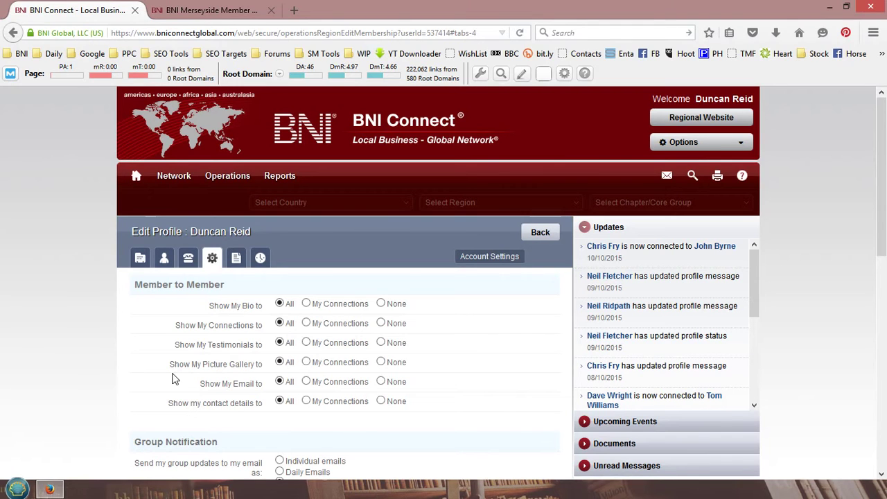
scroll(157, 334, down, 4)
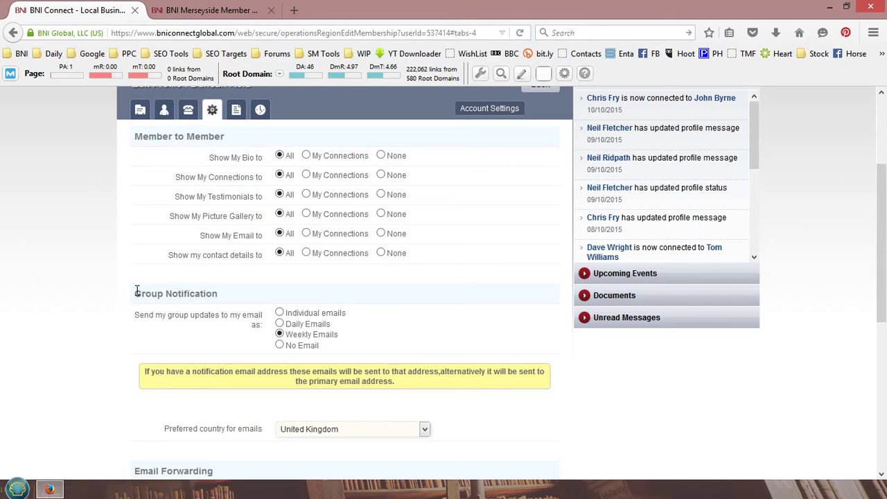
scroll(167, 286, down, 2)
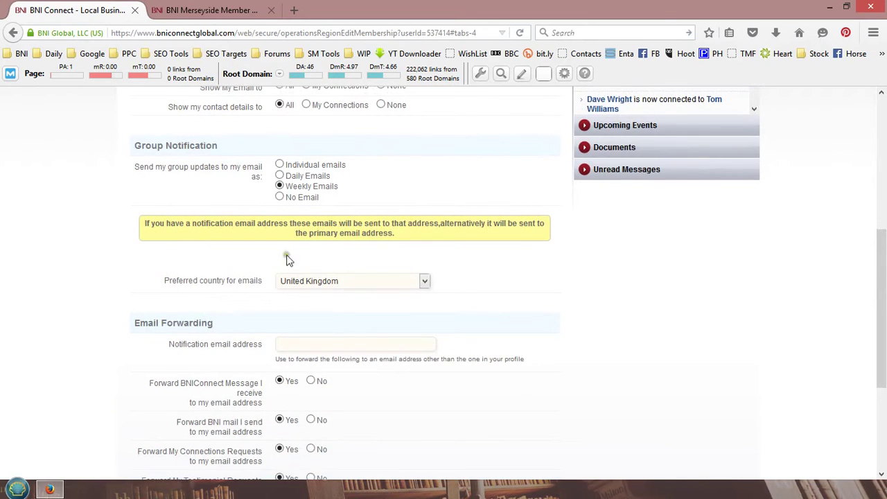
scroll(158, 241, down, 1)
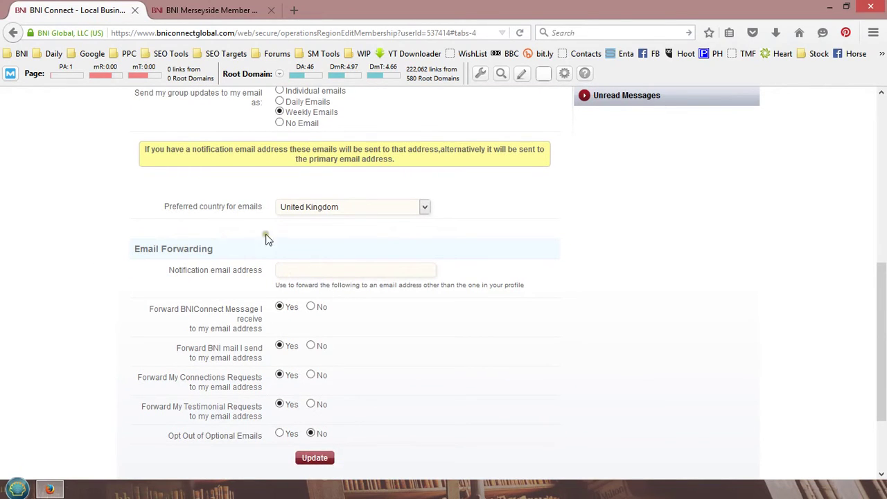
- Examine the Email Forwarding options, choosing Yes for forwarding received BNIConnect messages, and recheck the Group Notification settings
scroll(156, 271, down, 2)
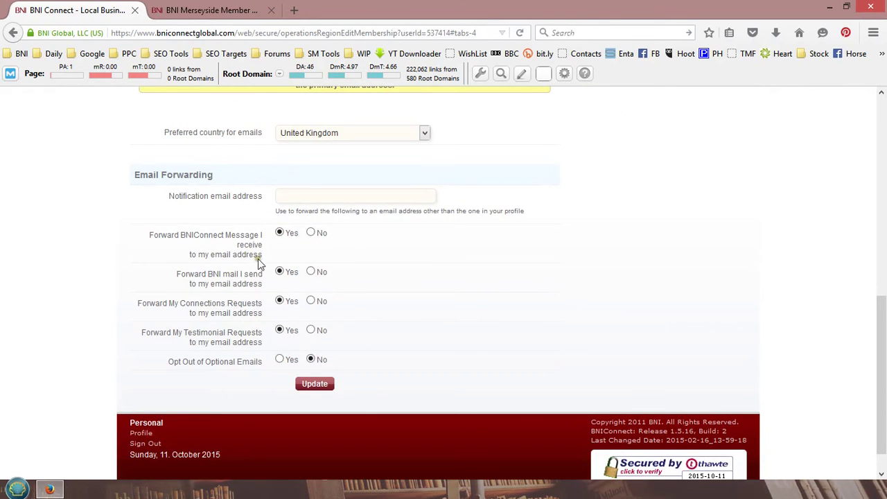
scroll(178, 282, down, 1)
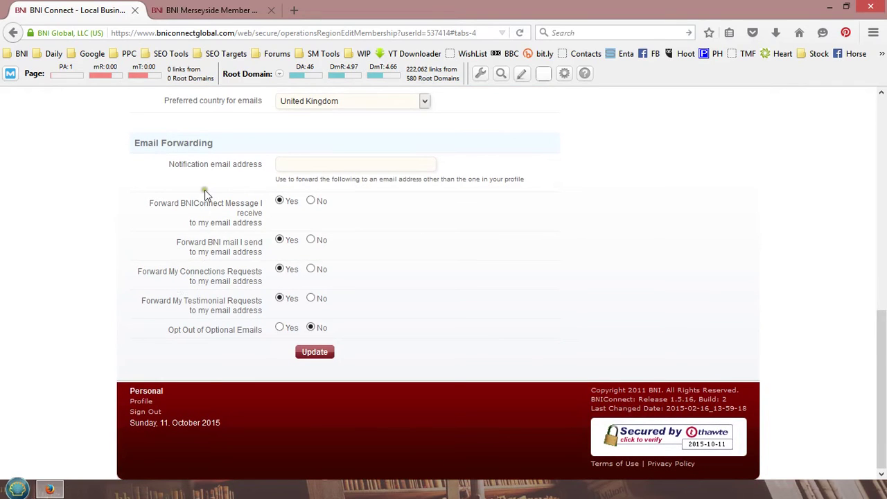
click(279, 201)
scroll(374, 360, up, 6)
scroll(354, 381, down, 4)
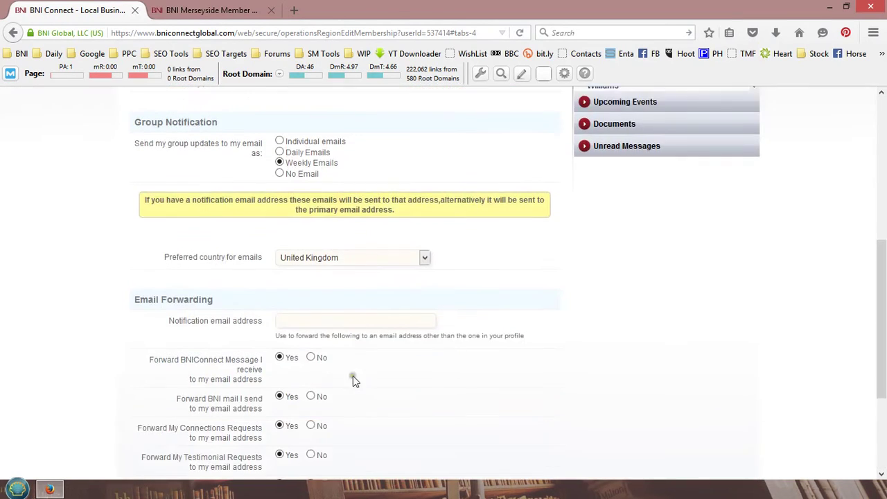
scroll(312, 412, down, 2)
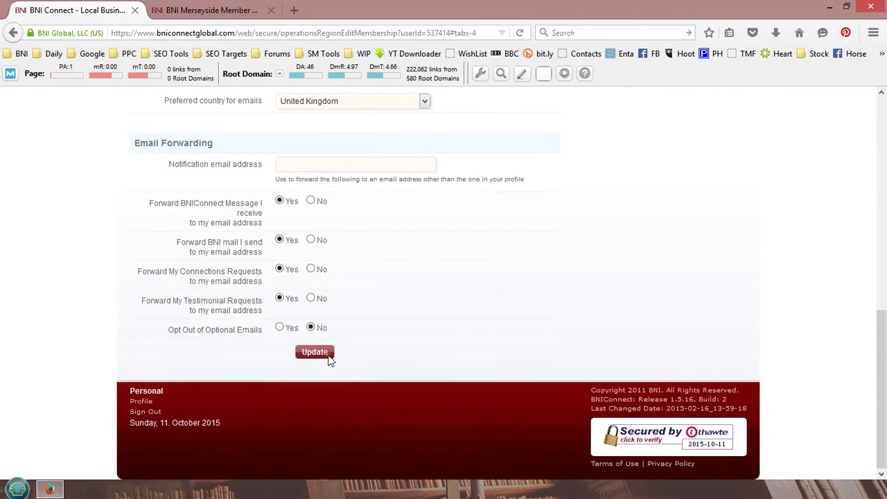
scroll(404, 295, up, 6)
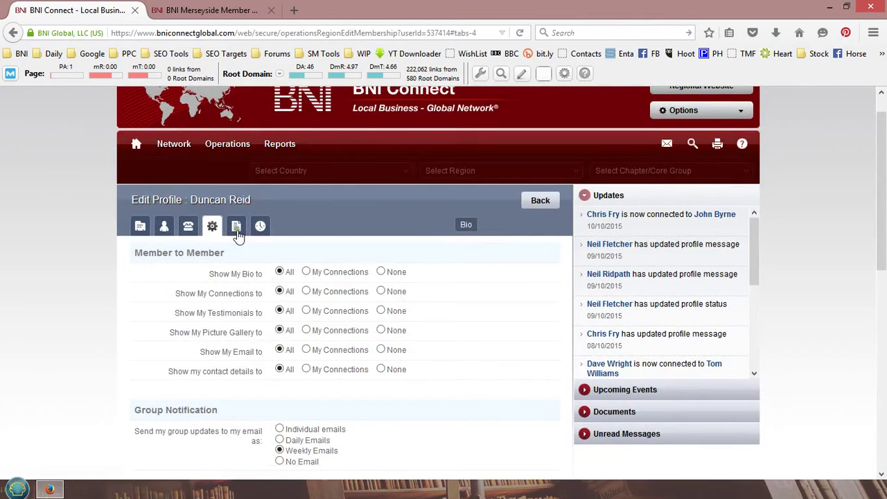
- Open the Bio section and read through the My Bio fields, including the full Previous Types of Jobs text
click(236, 227)
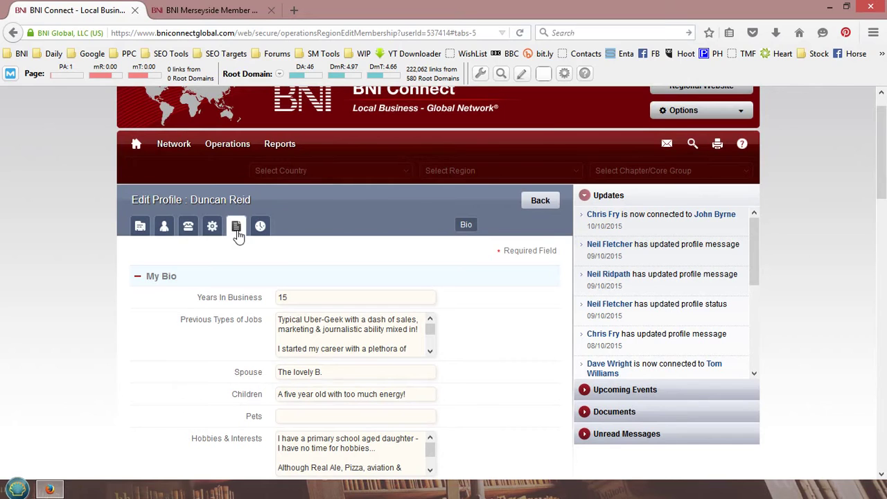
scroll(122, 291, down, 2)
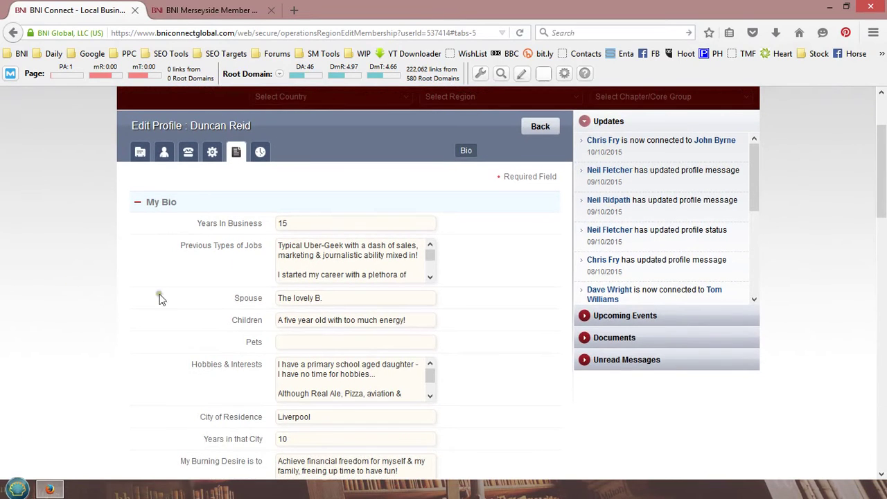
drag(429, 253, 431, 284)
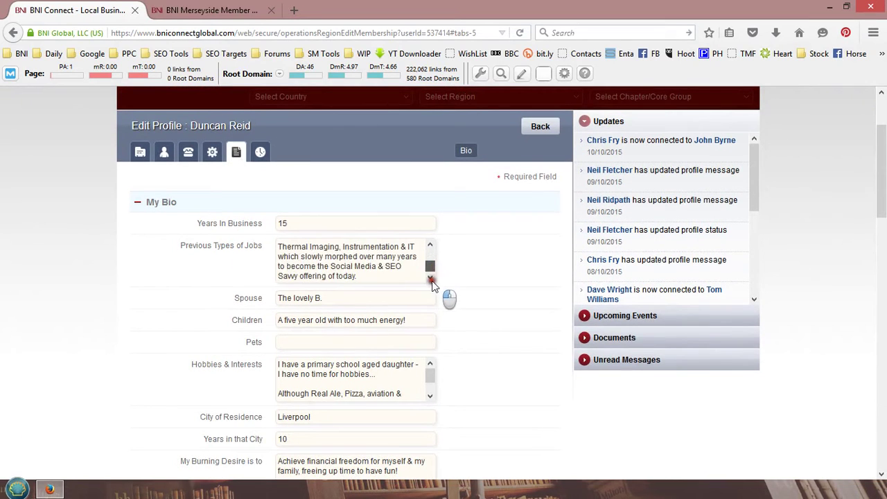
scroll(431, 284, up, 3)
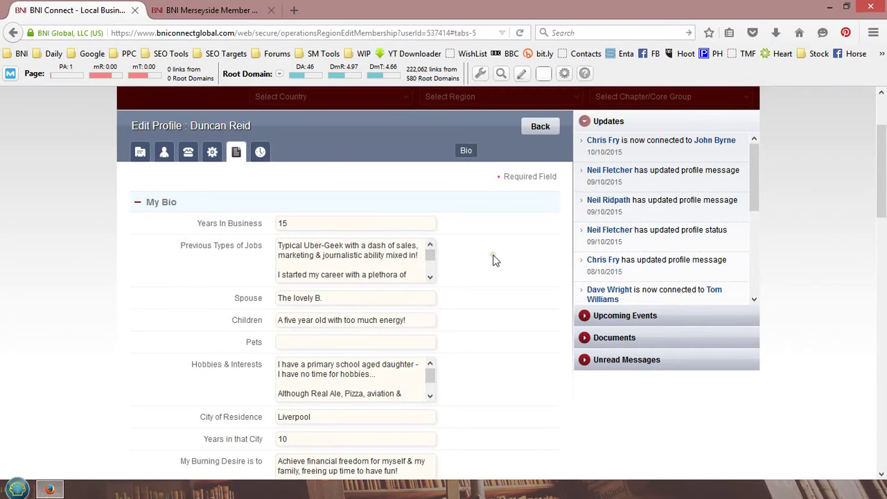
scroll(494, 259, down, 4)
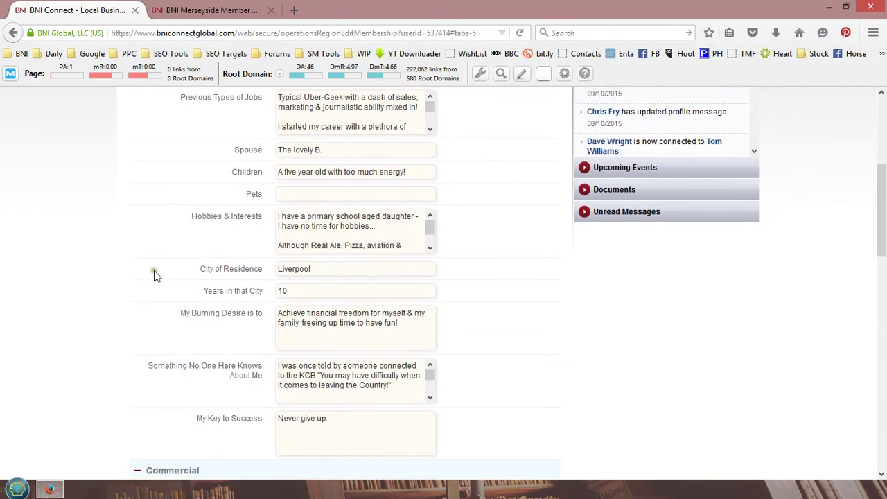
scroll(114, 260, down, 5)
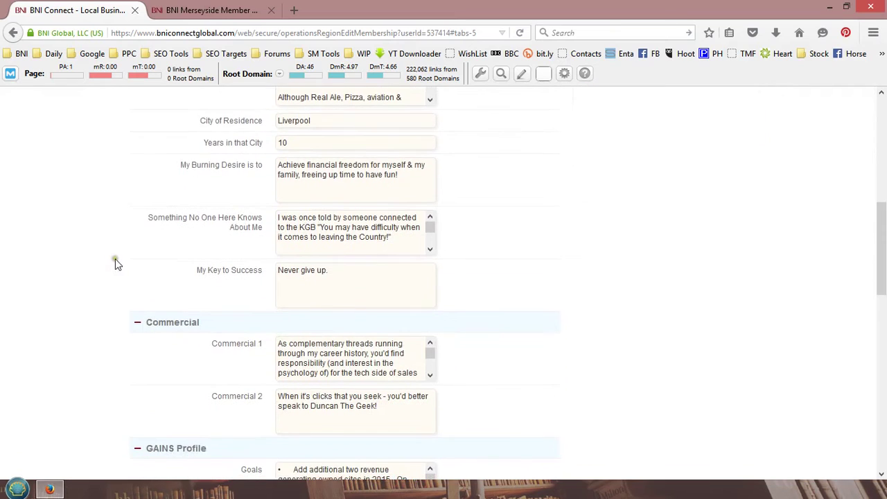
- Review the Commercial texts and the GAINS Profile fields from Goals to Skills
scroll(115, 257, down, 1)
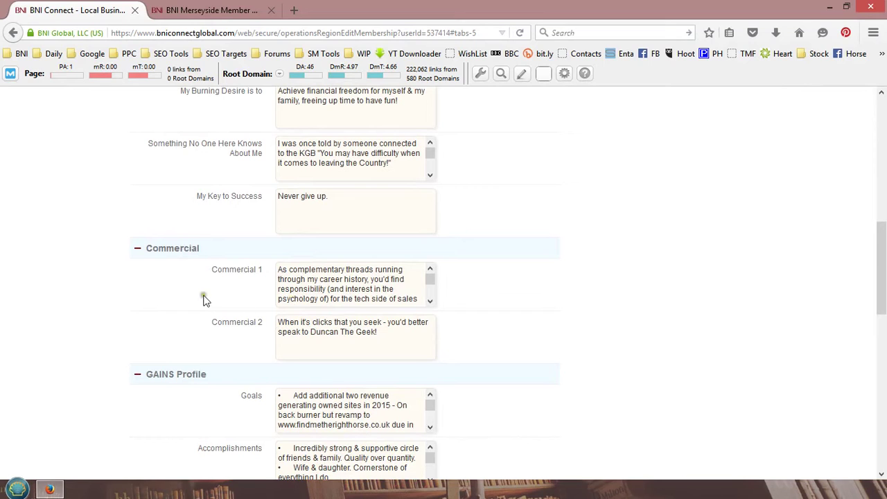
scroll(201, 296, down, 2)
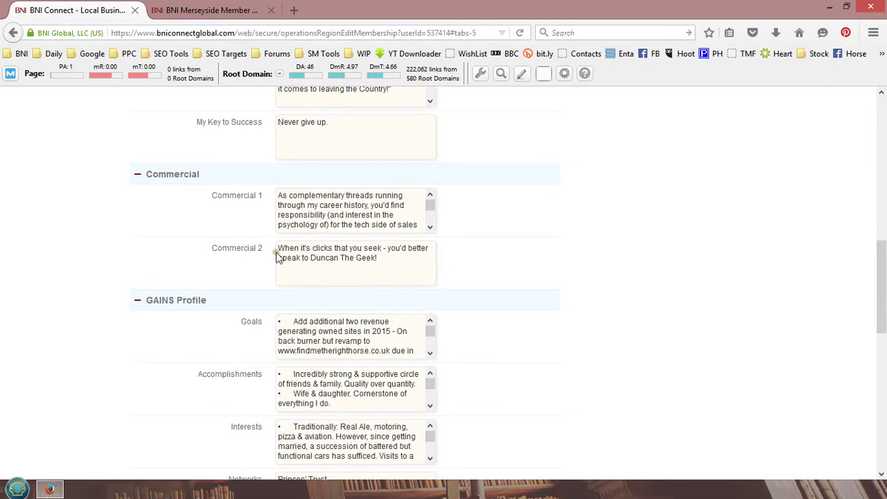
scroll(144, 243, down, 1)
scroll(144, 243, down, 3)
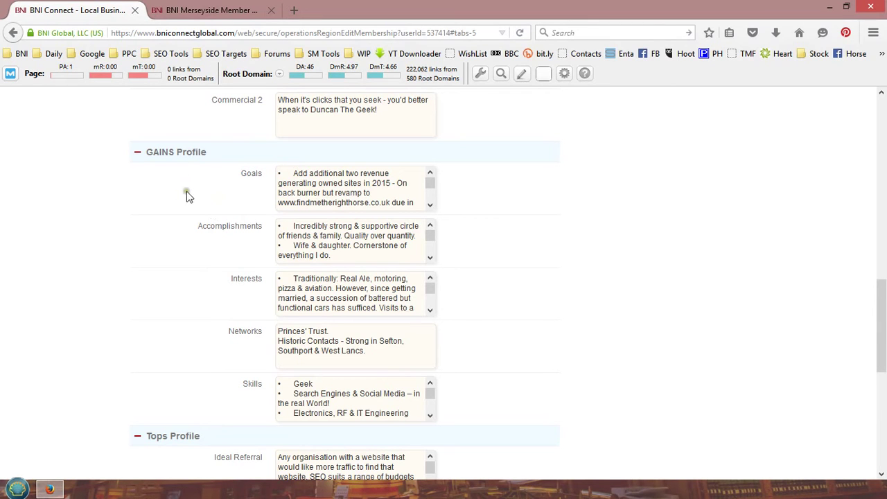
- Read through the Tops Profile fields, from Ideal Referral to My Ideal Referral Partner
scroll(166, 194, down, 4)
scroll(192, 148, down, 2)
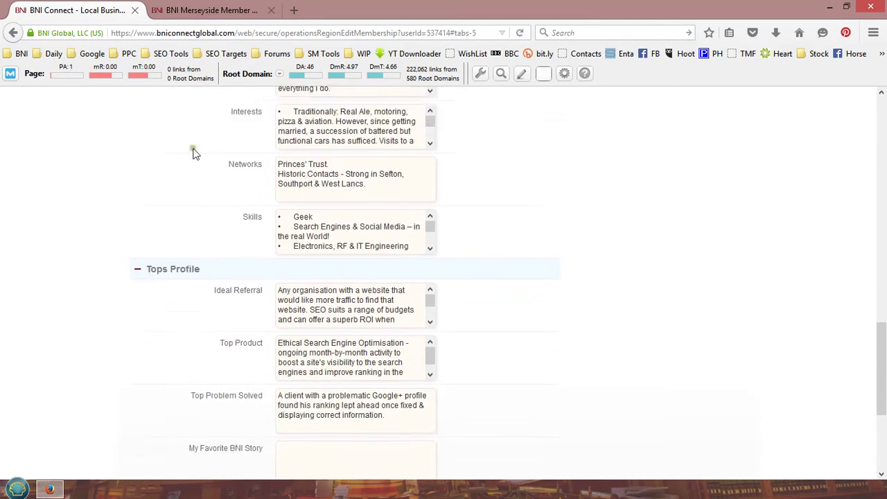
scroll(154, 114, up, 2)
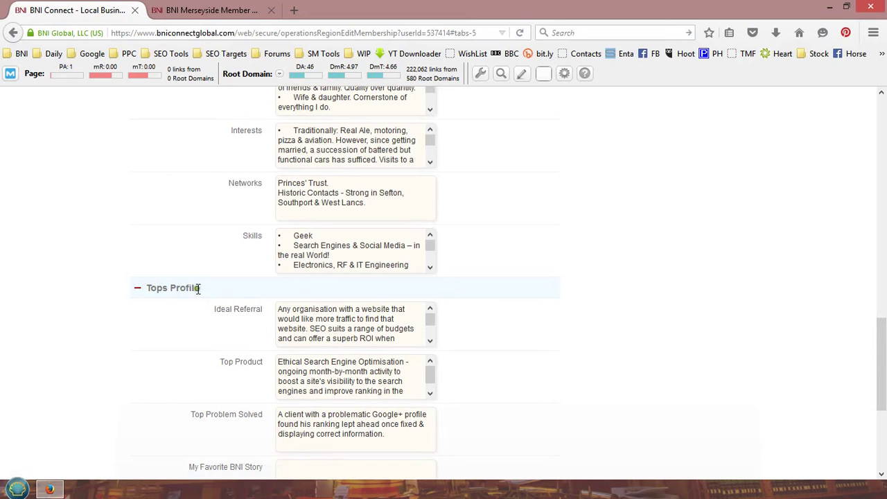
scroll(116, 345, down, 2)
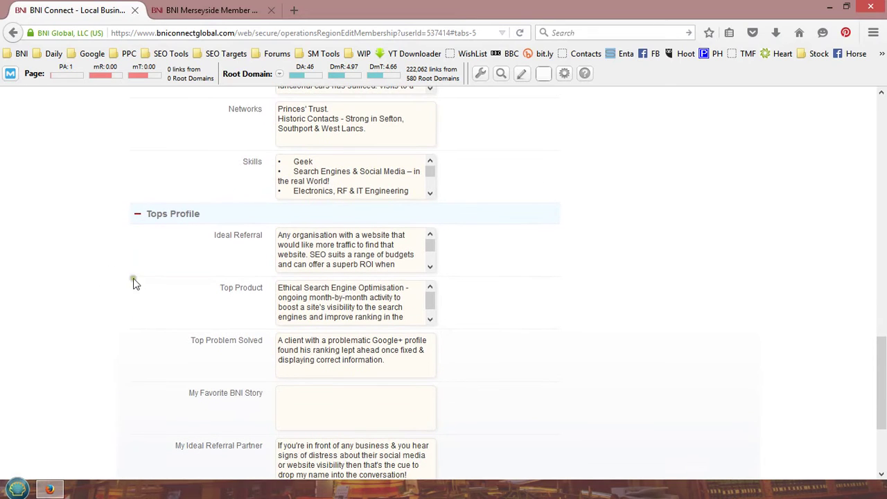
- Compare the Tops Profile texts with the public BNI Merseyside member page, highlighting Ideal Referral through My Ideal Referral Partner, and return to the Bio form's end
click(211, 10)
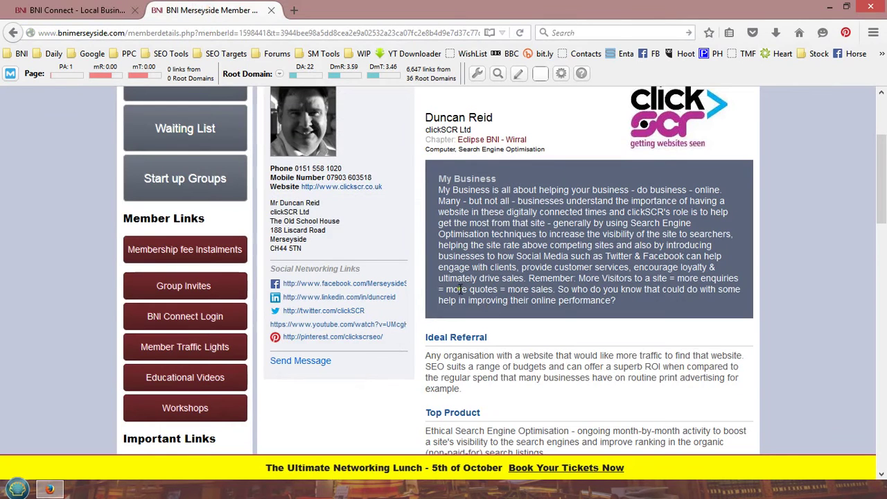
scroll(601, 310, down, 3)
drag(554, 203, 558, 440)
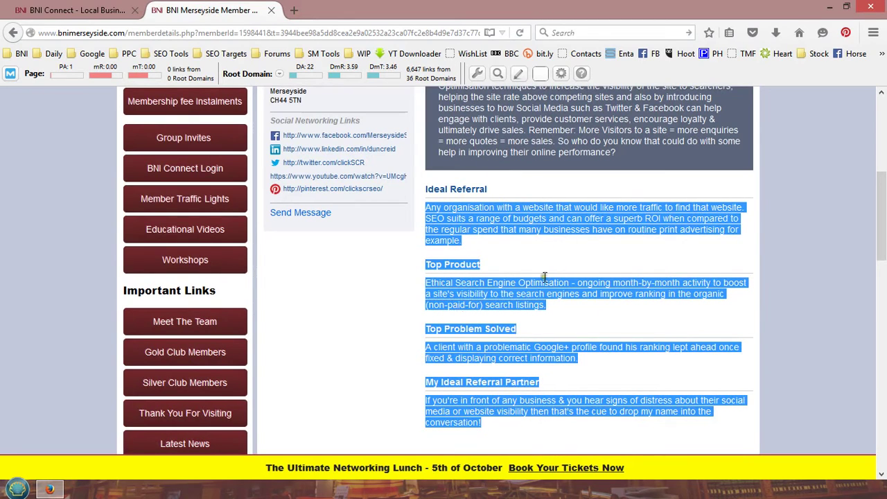
click(104, 11)
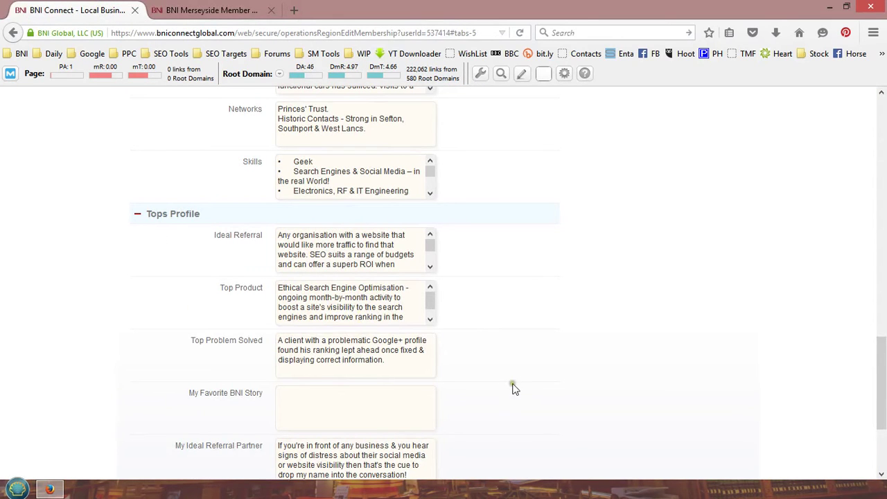
scroll(516, 388, down, 4)
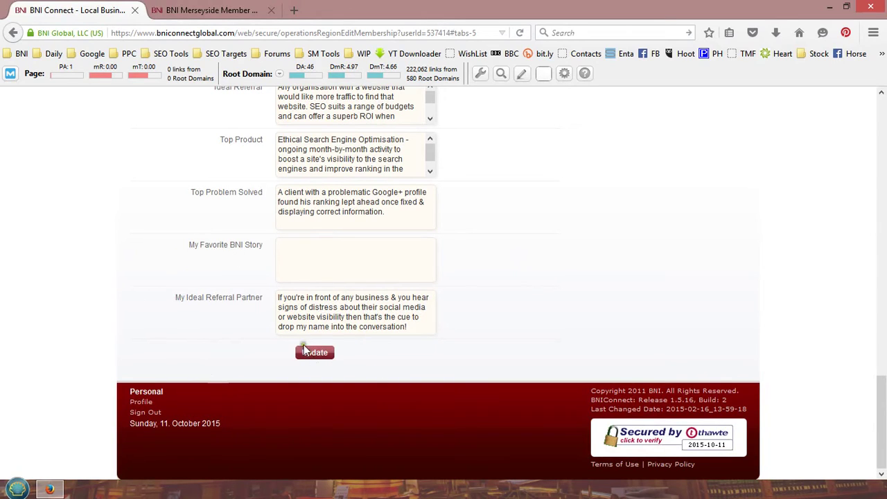
- Open the Training History section of the profile and review the full list of attended trainings and dates
scroll(147, 284, up, 15)
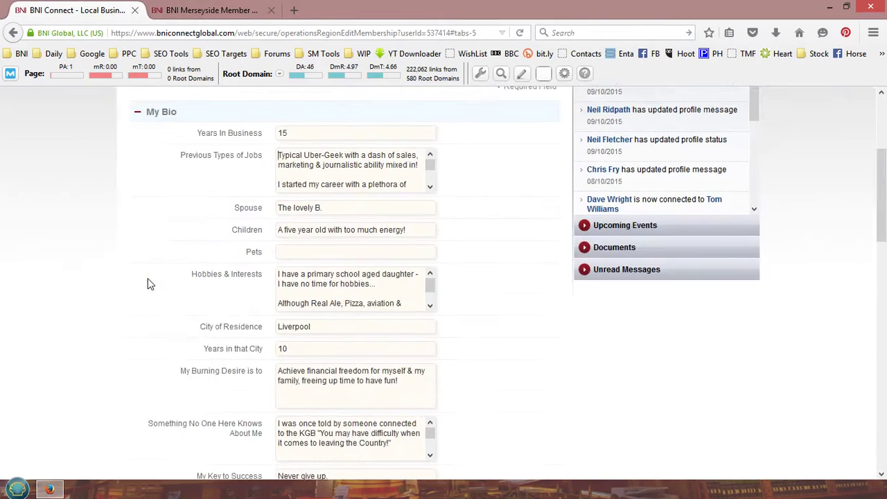
scroll(147, 284, up, 3)
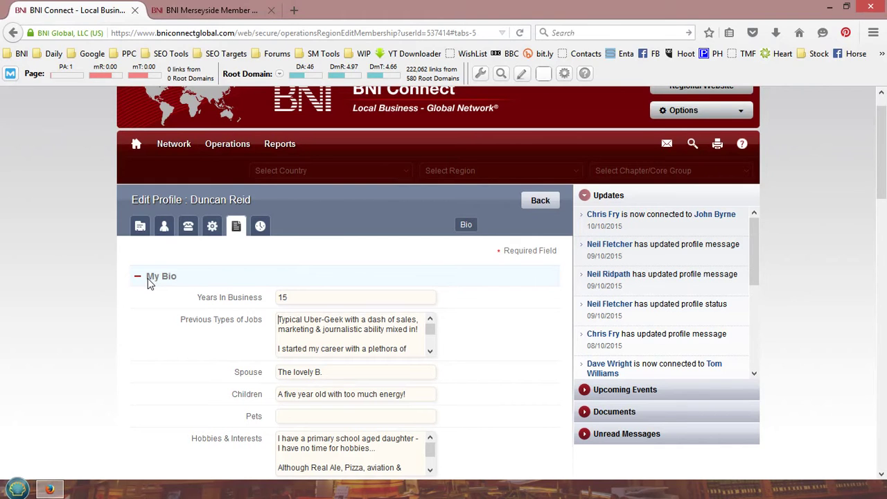
click(261, 228)
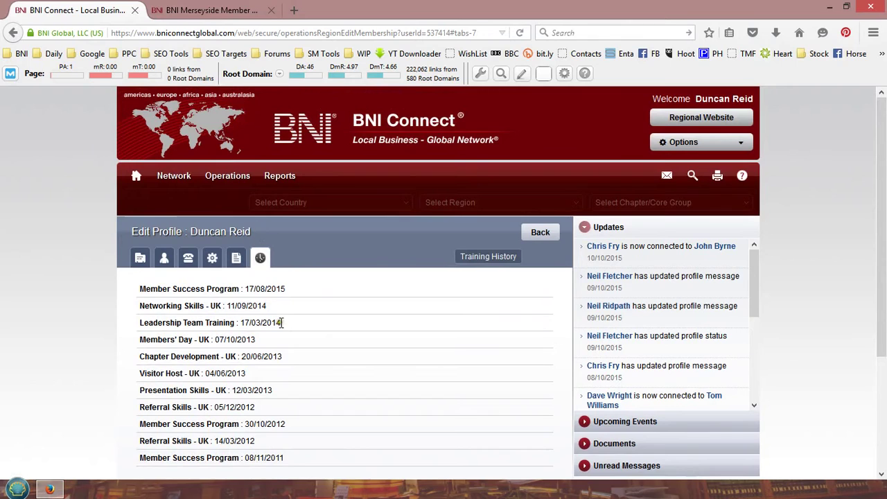
scroll(287, 330, down, 3)
scroll(284, 333, up, 3)
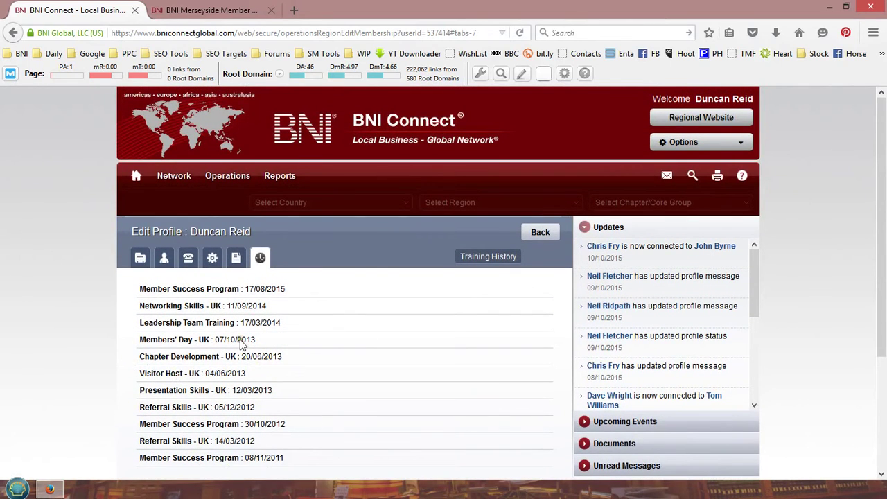
scroll(274, 350, down, 3)
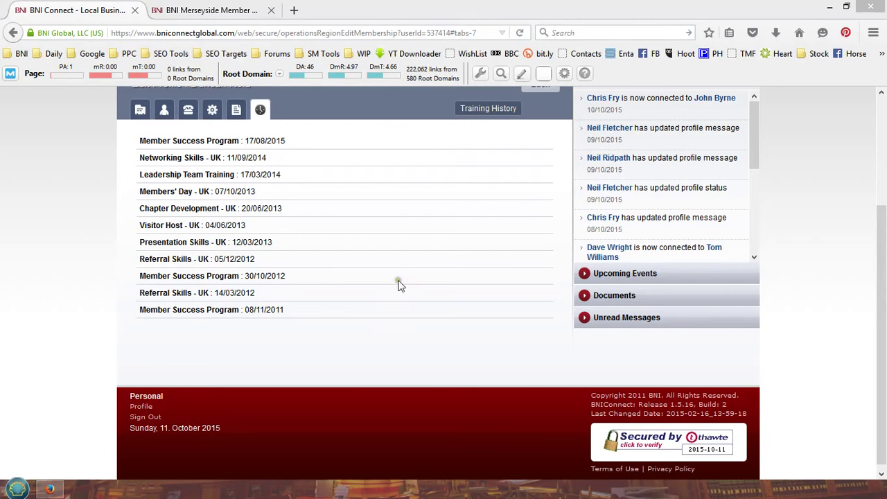
- Recheck the contact details and My Business text on the public BNI Merseyside member page, and return to BNI Connect
click(228, 12)
scroll(312, 265, up, 5)
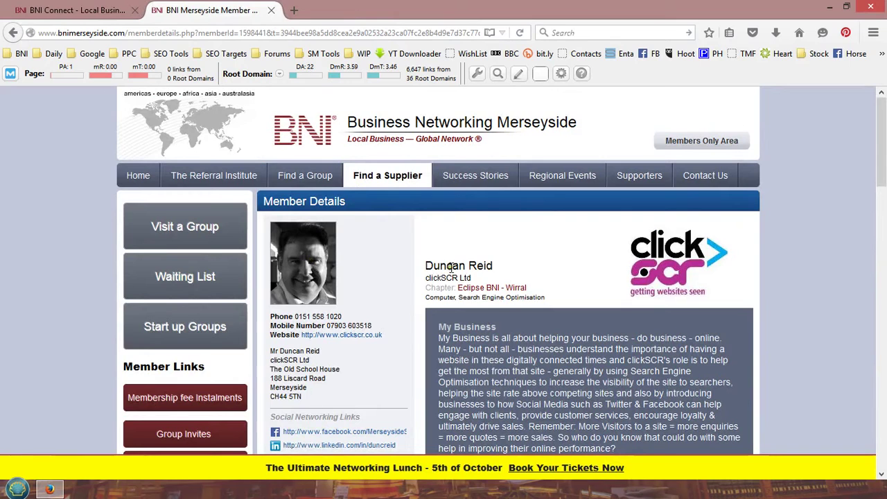
scroll(532, 360, down, 2)
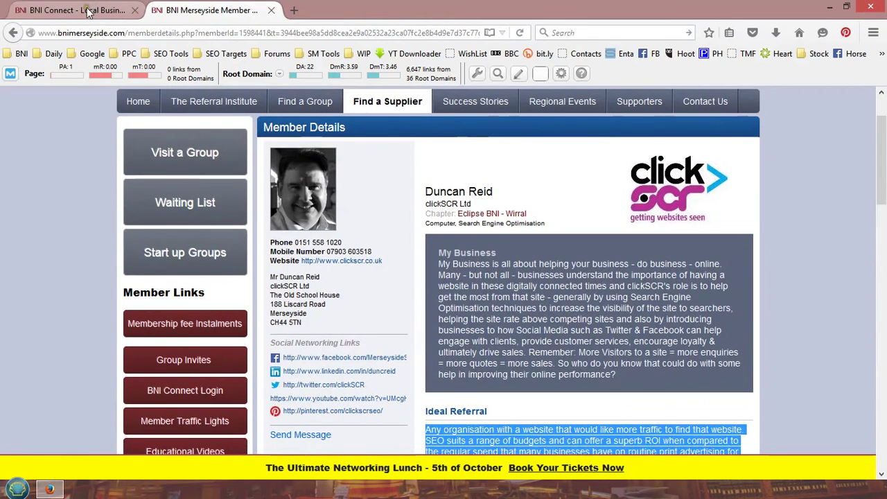
click(85, 11)
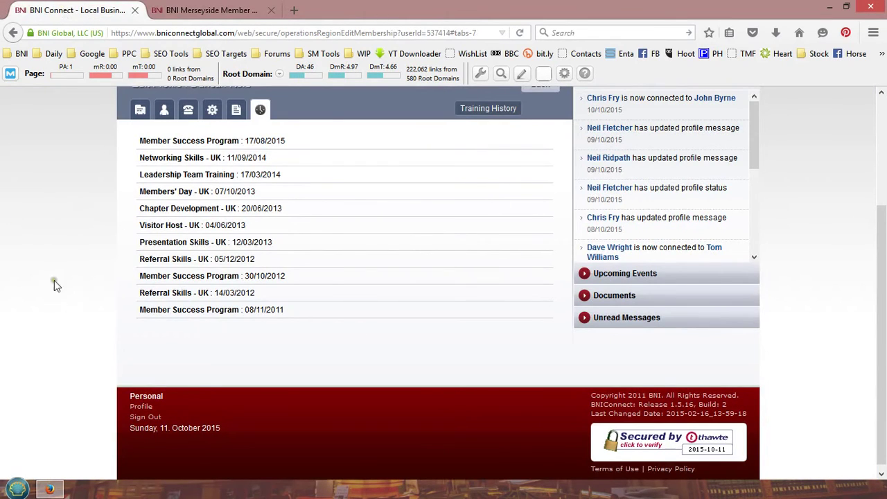
- Go to the BNI Connect home page, open the network Connections page and look through the list of all connections
scroll(66, 325, up, 3)
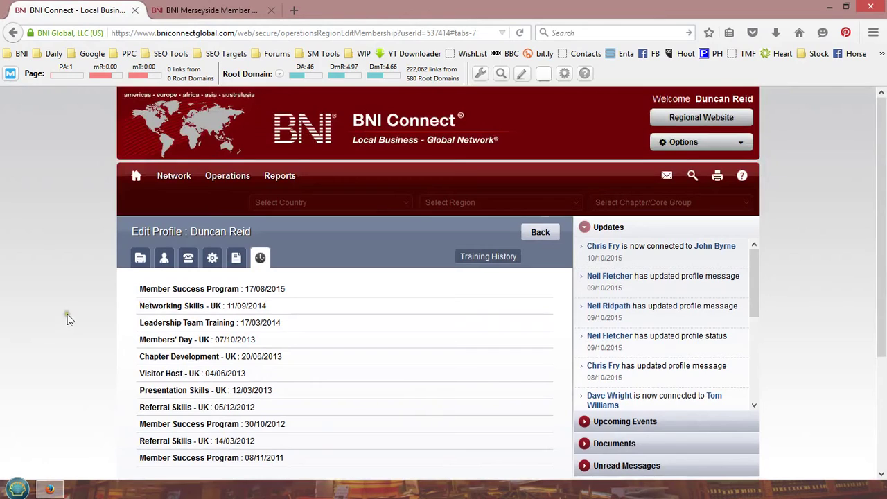
click(136, 177)
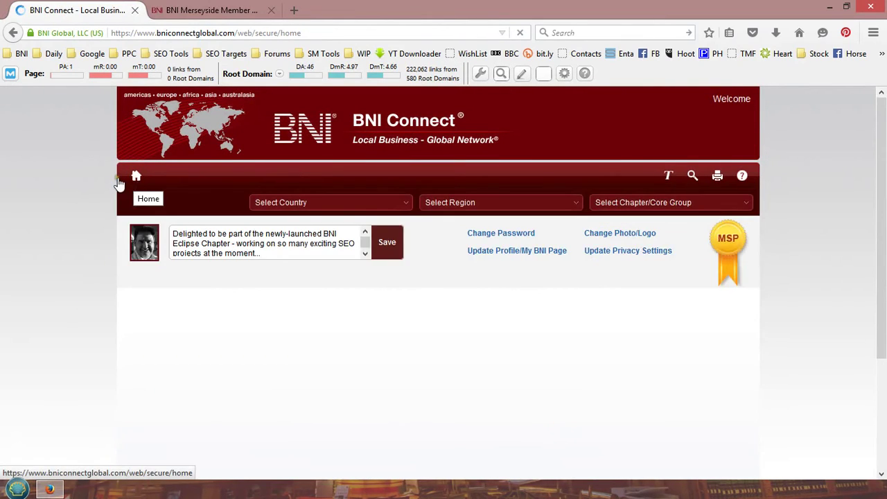
mouse_move(178, 181)
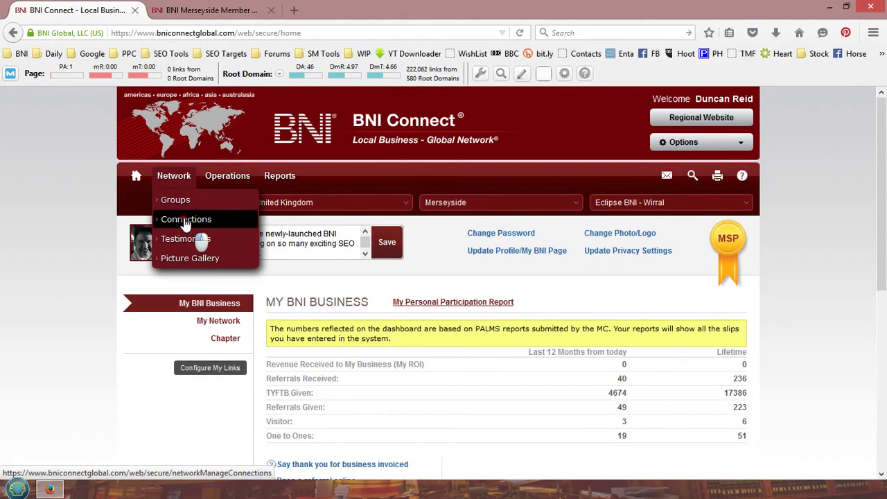
click(186, 221)
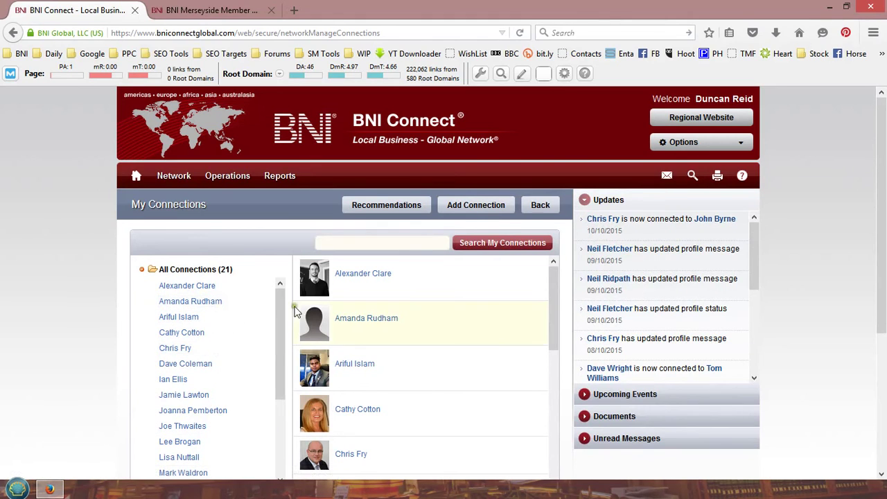
scroll(456, 378, down, 5)
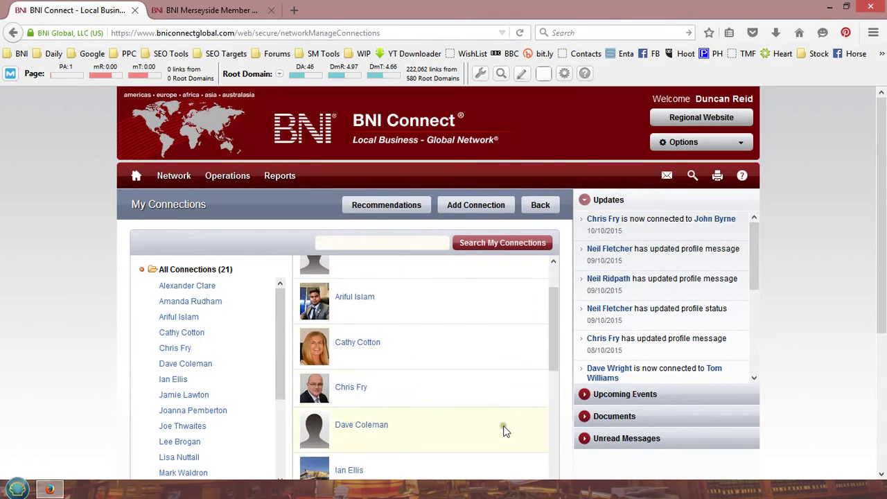
scroll(475, 403, down, 4)
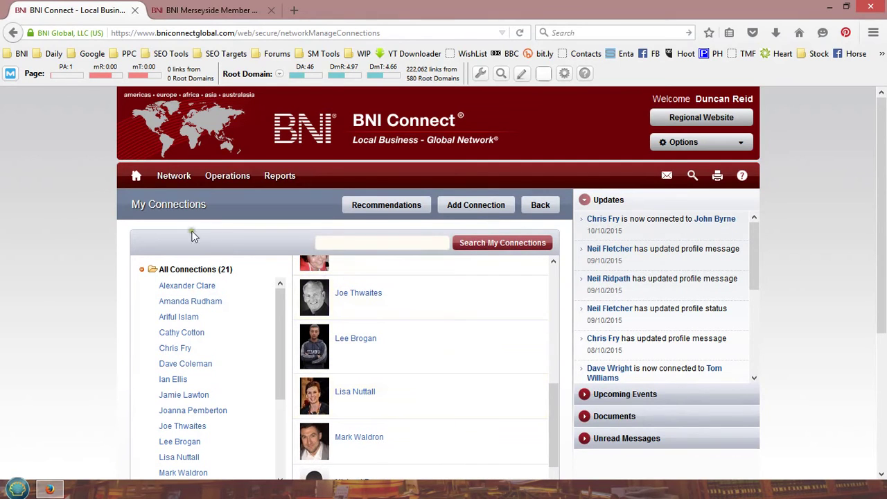
scroll(52, 260, down, 3)
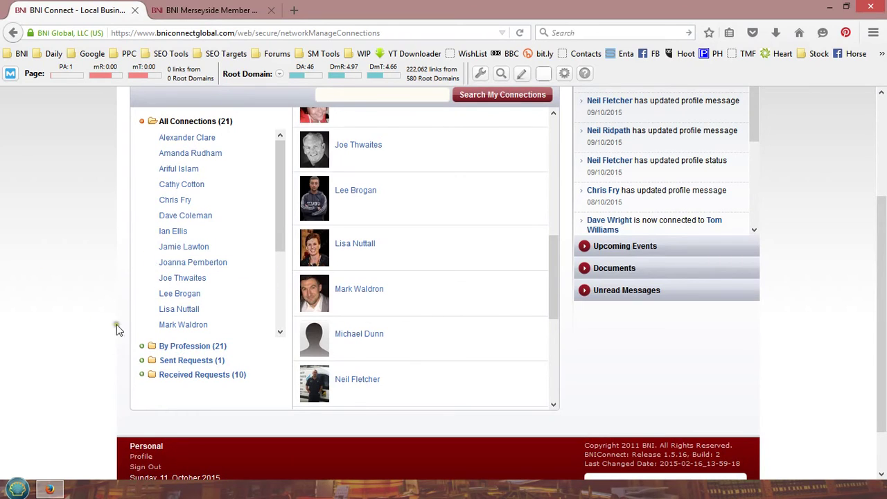
- Show the Received Requests and look through the pending connection requests with their Accept, Ignore and Reject options
click(201, 361)
click(200, 377)
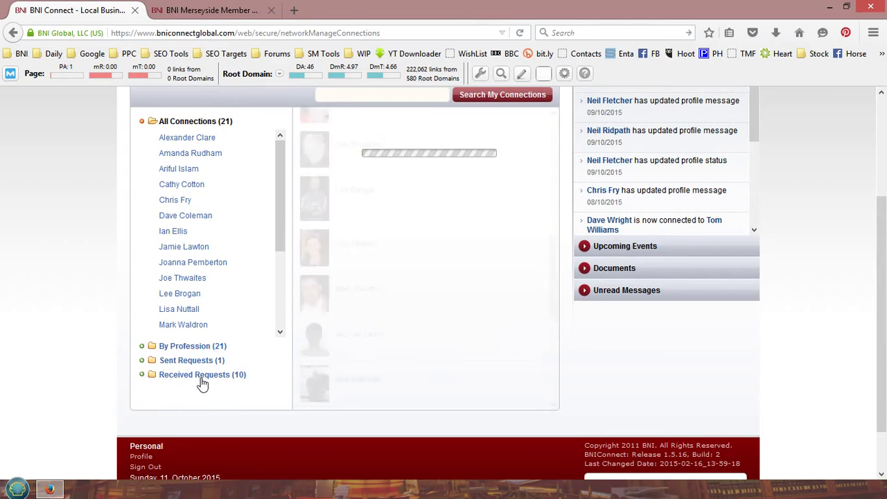
scroll(59, 313, up, 3)
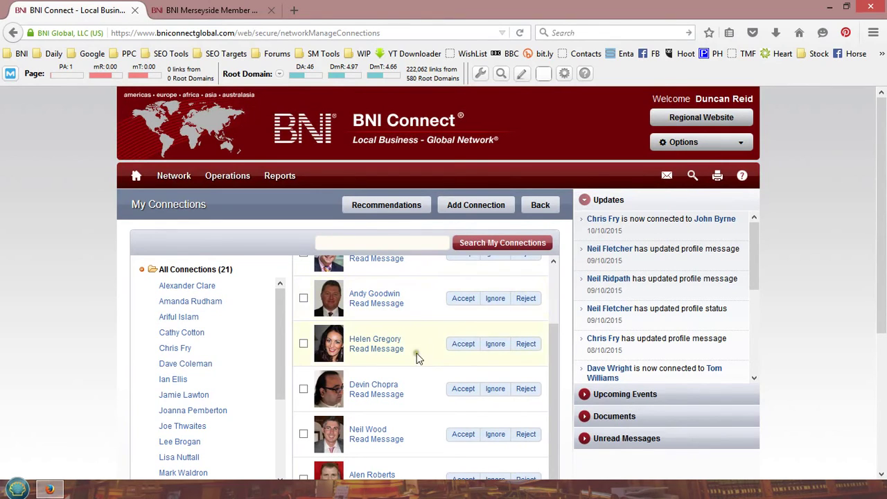
scroll(405, 405, down, 2)
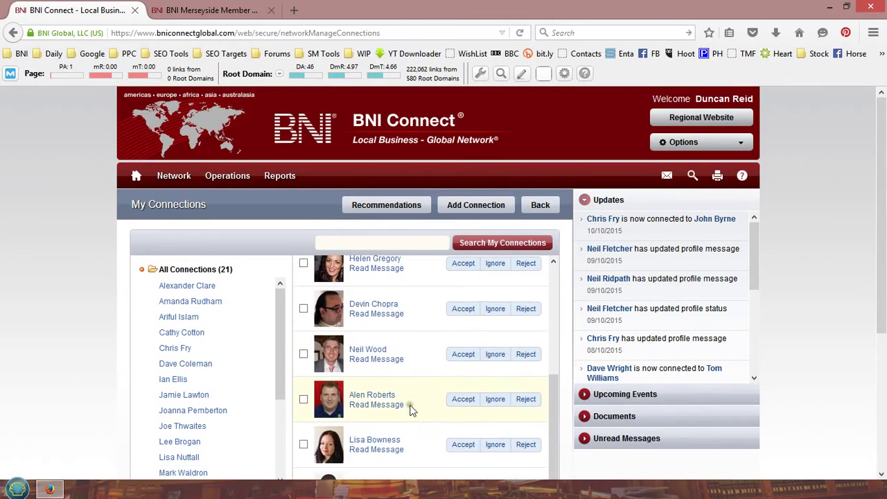
scroll(410, 407, down, 4)
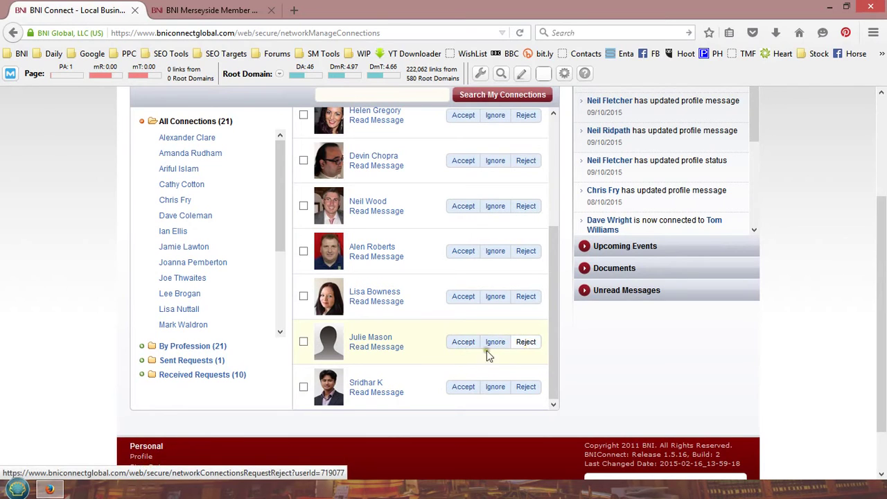
scroll(420, 309, up, 3)
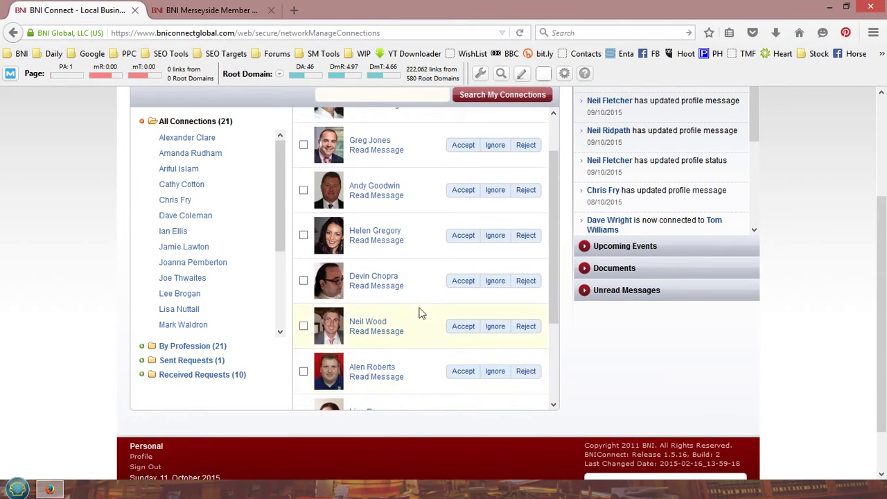
scroll(420, 312, up, 2)
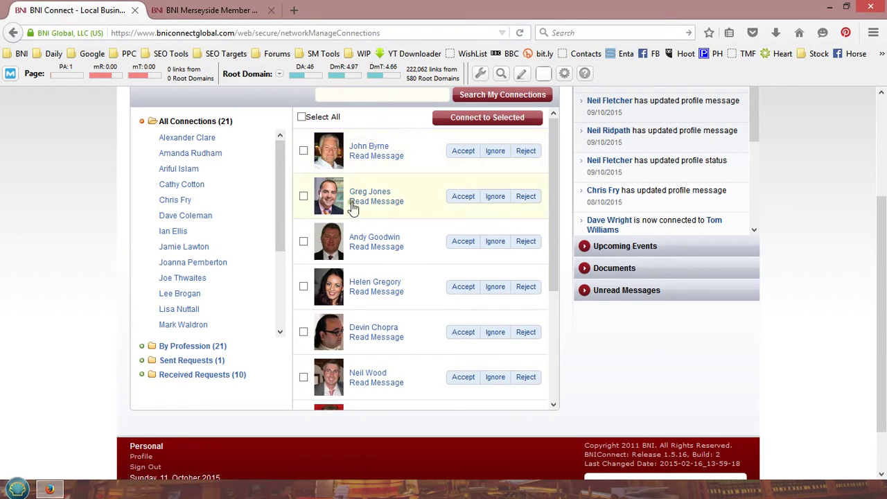
- Read the message of the first received connection request and accept that request
click(368, 156)
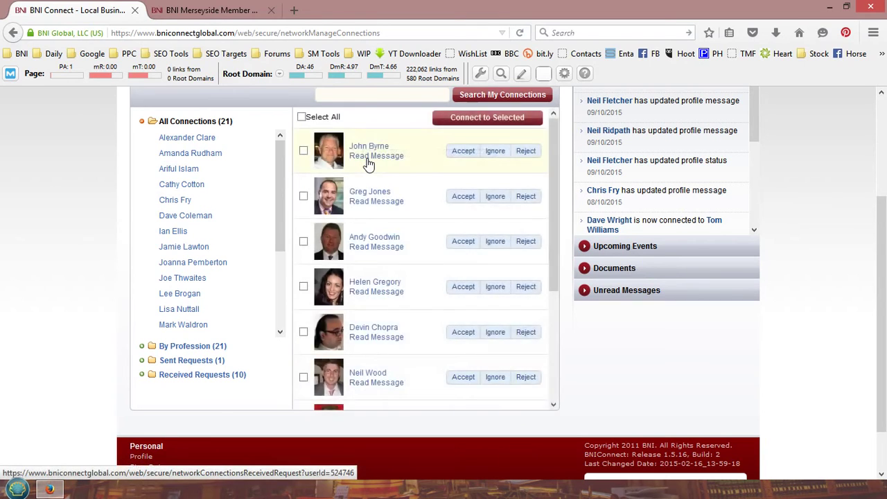
click(369, 156)
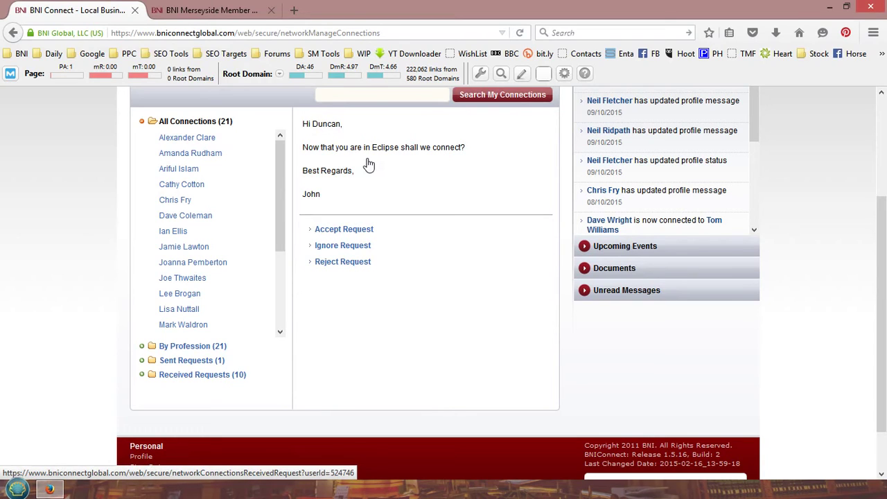
click(350, 235)
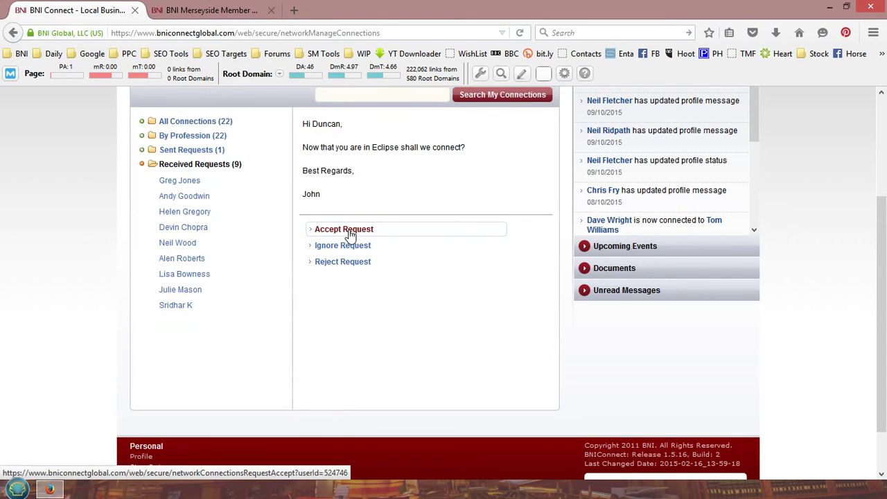
- Show All Connections, find the newly accepted member in the list and open that member's details
scroll(282, 238, up, 3)
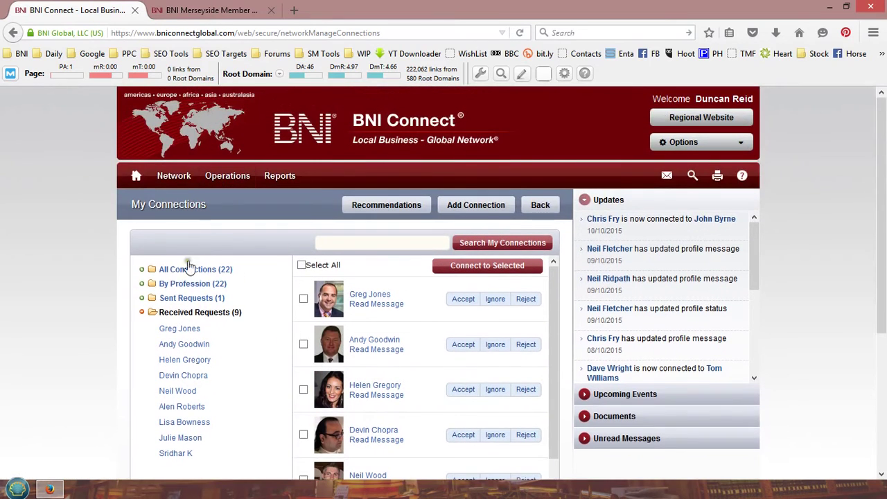
click(215, 272)
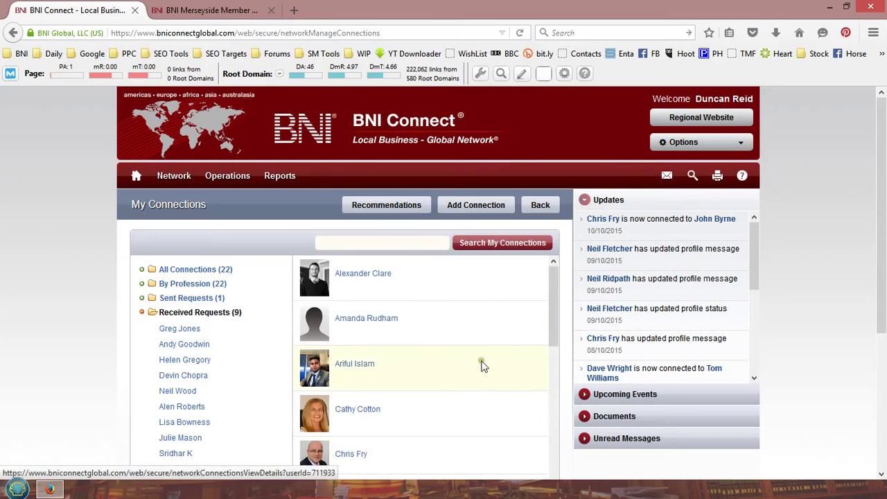
scroll(483, 366, down, 5)
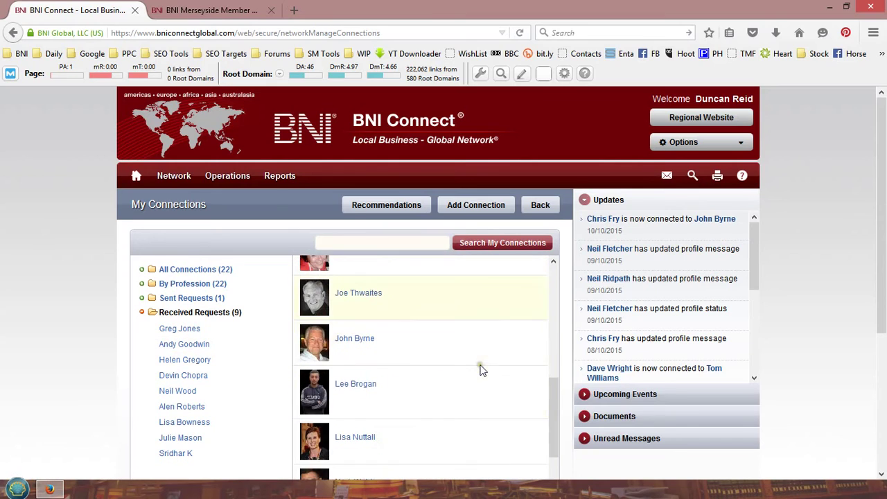
click(350, 340)
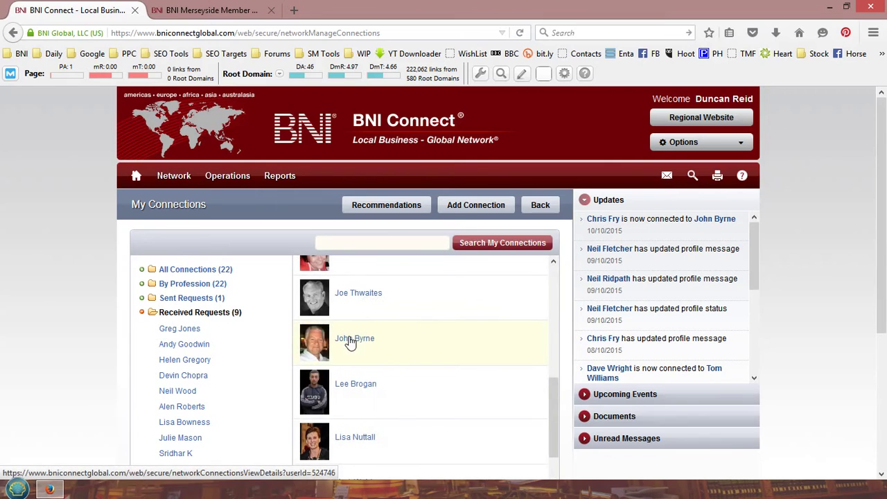
- Open the newly accepted connection's details and review the contact information, website and social links, and the messaging and testimonial options
click(350, 341)
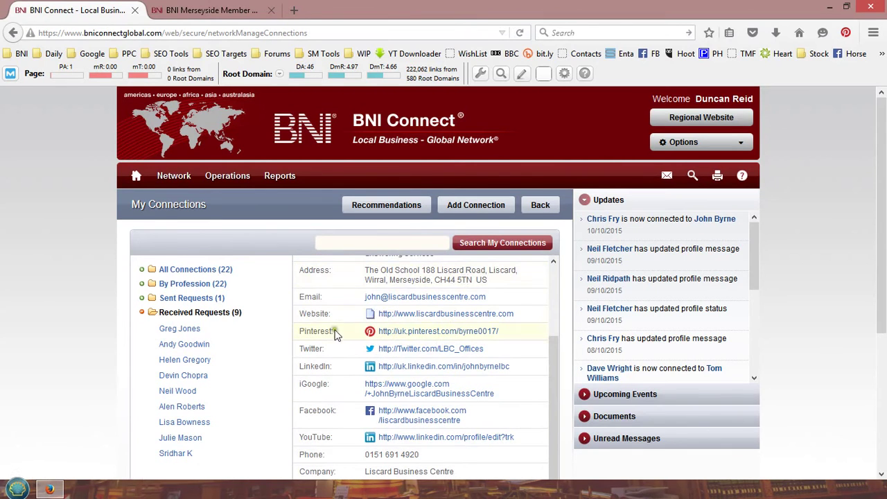
scroll(334, 333, up, 3)
scroll(392, 311, down, 1)
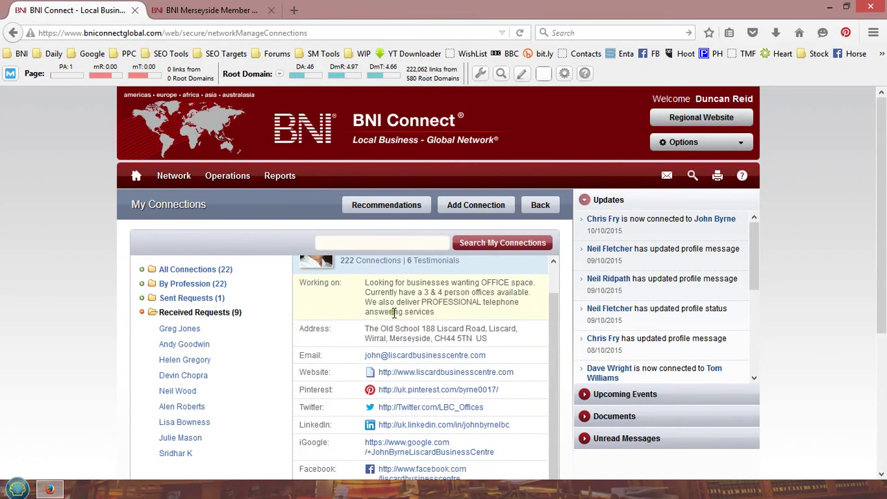
scroll(401, 388, down, 2)
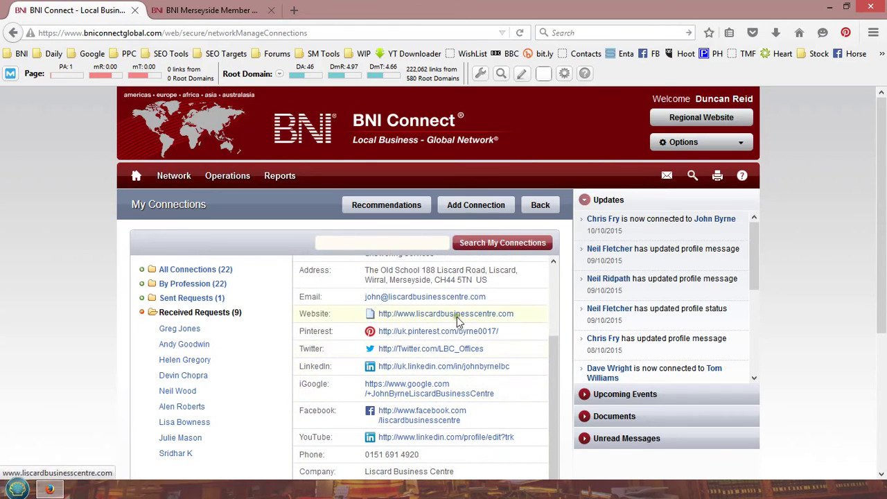
scroll(457, 320, down, 6)
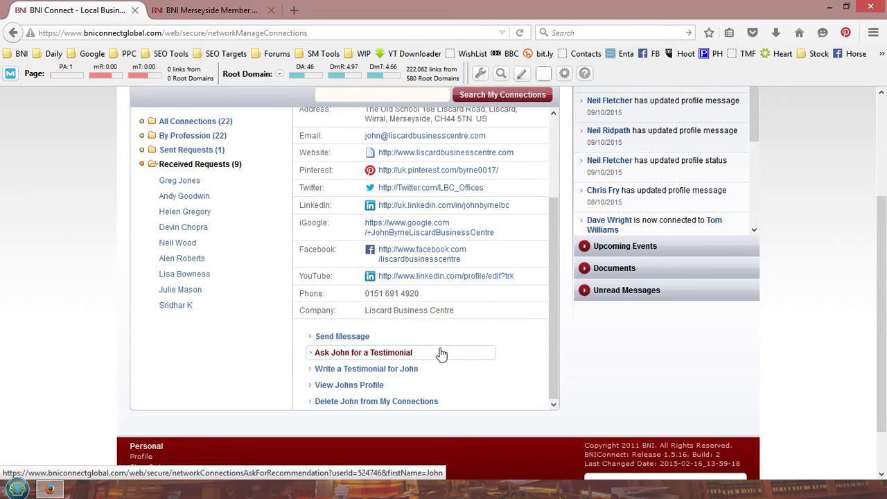
scroll(244, 362, up, 3)
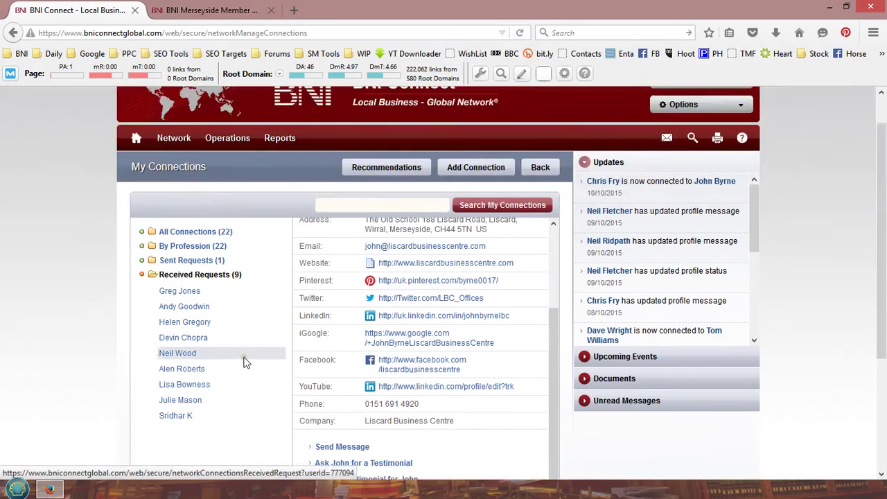
scroll(244, 361, up, 1)
- Open the network Groups page and look through the most recent public groups and their descriptions
mouse_move(174, 177)
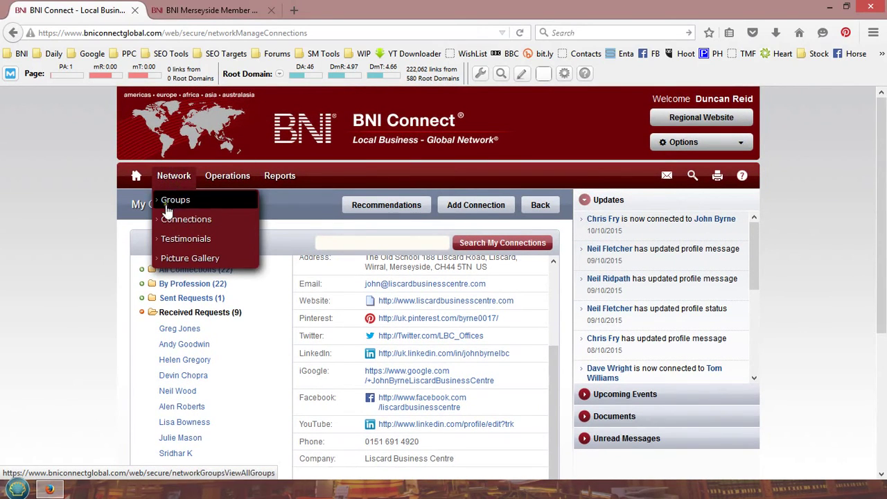
click(179, 201)
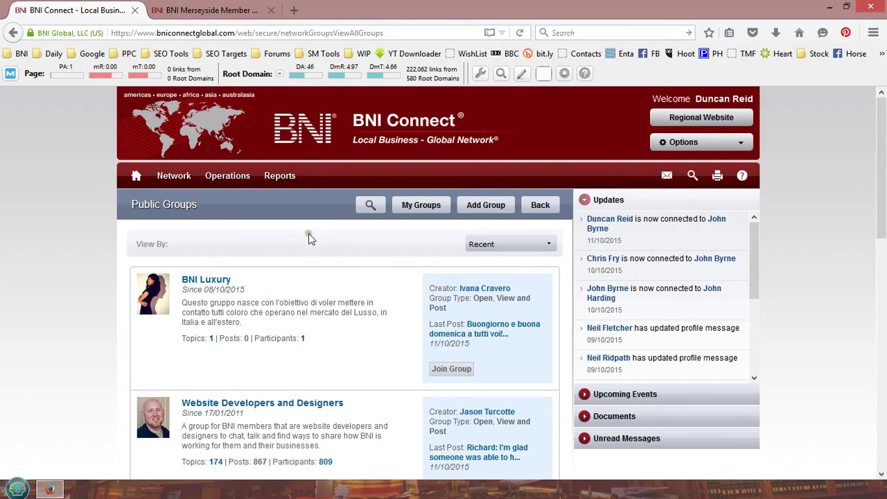
scroll(113, 302, down, 2)
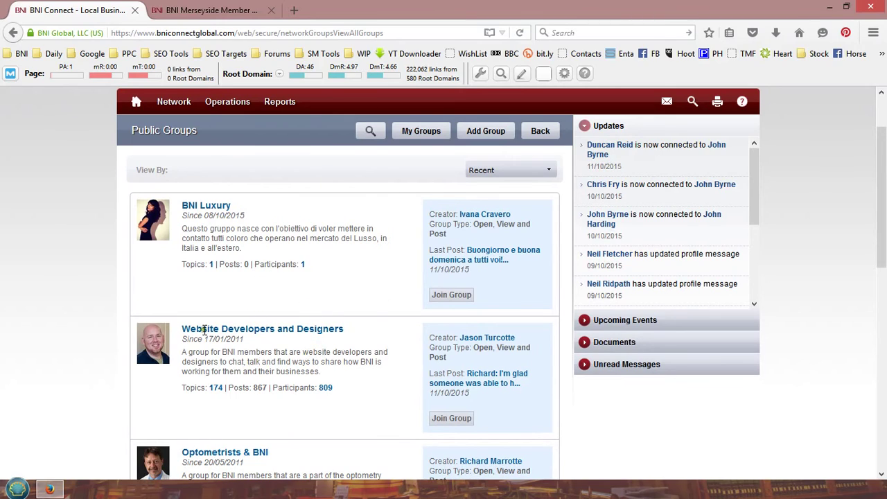
scroll(257, 362, down, 2)
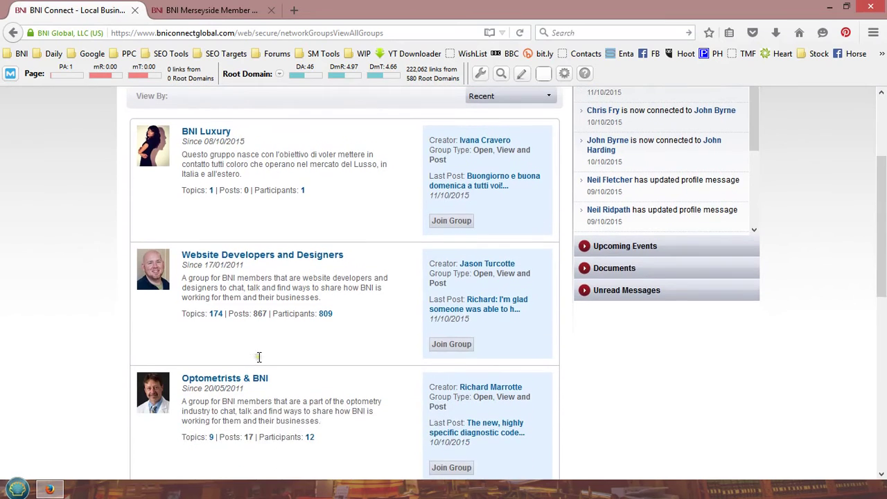
scroll(271, 362, down, 2)
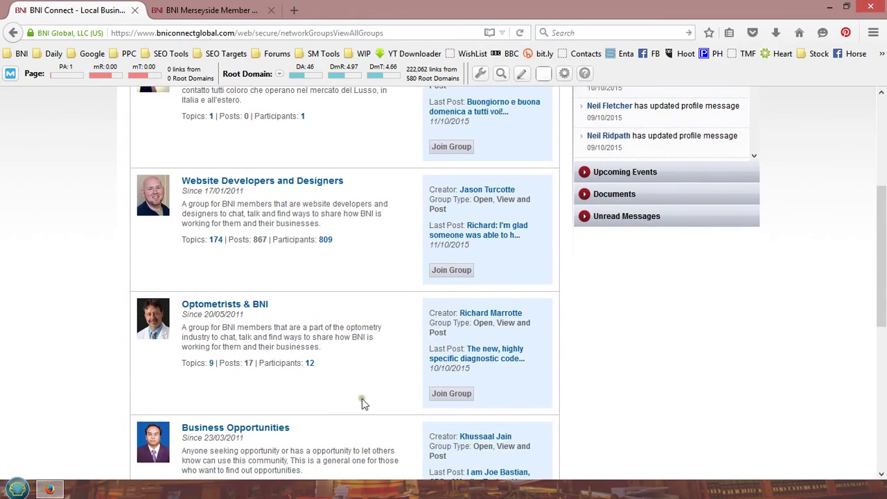
scroll(263, 312, up, 2)
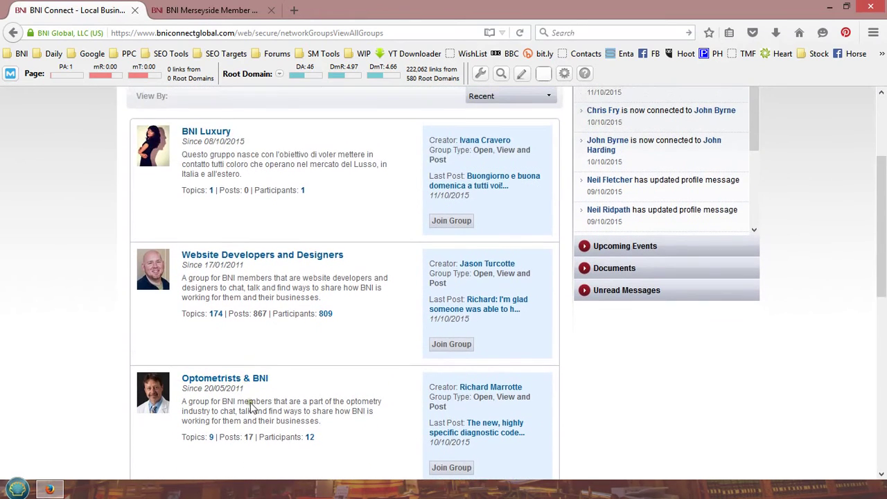
scroll(352, 394, up, 4)
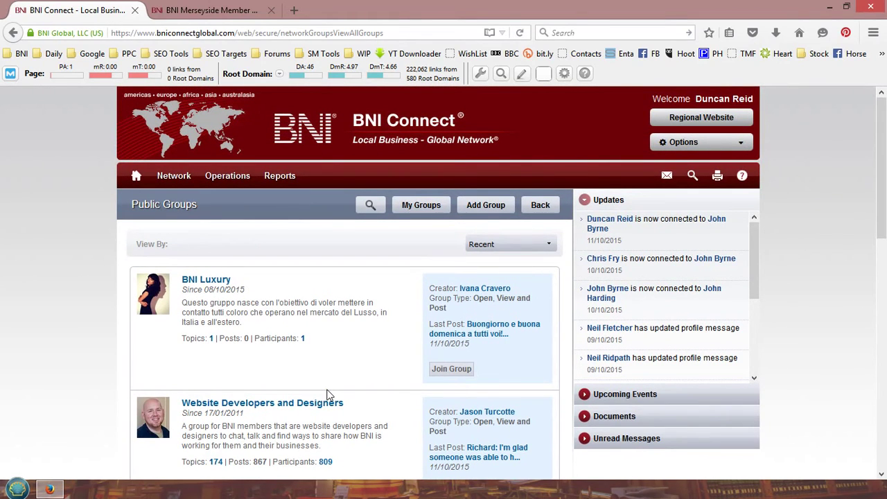
- Search the public groups for the keyword "plastering" and review the matching groups
click(372, 206)
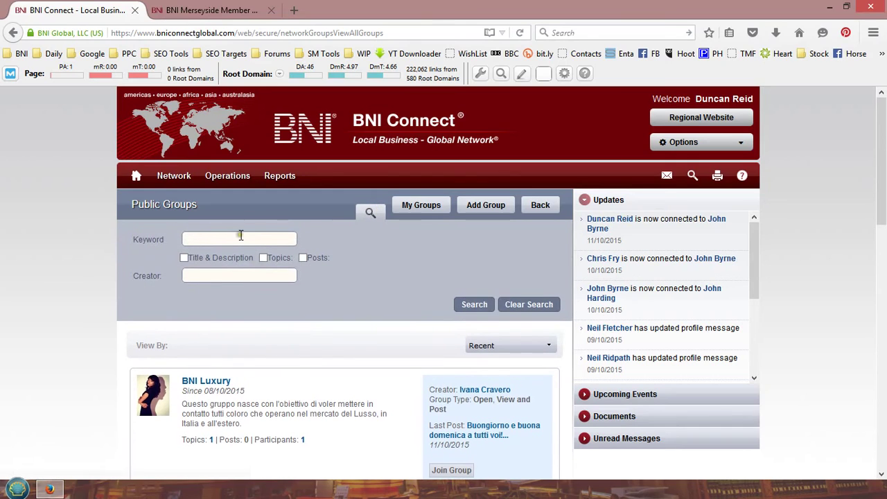
click(236, 240)
text(plastering)
key(Return)
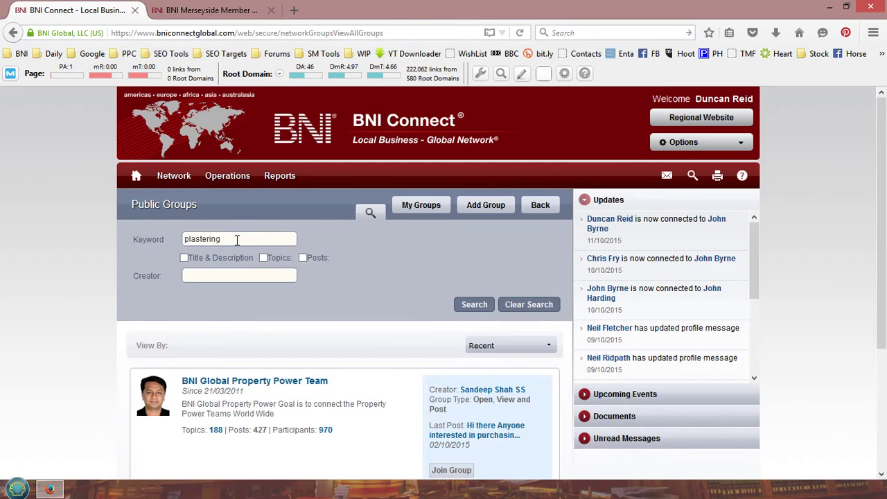
scroll(127, 340, down, 4)
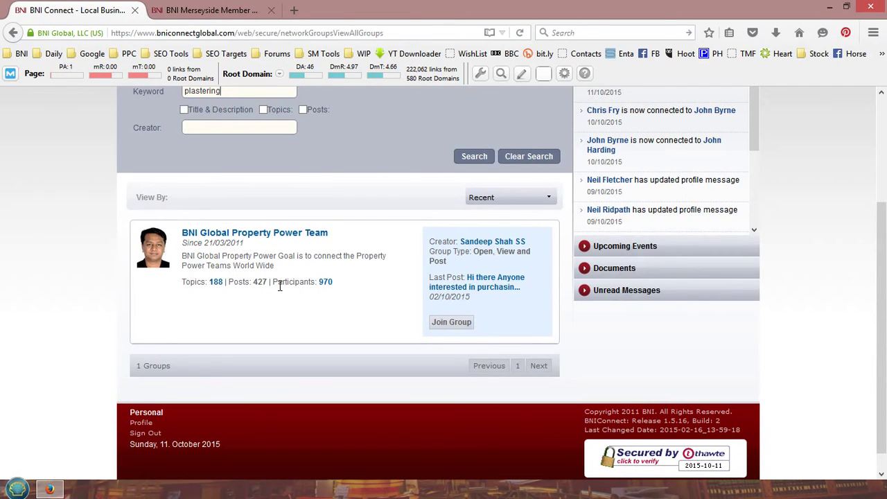
scroll(298, 277, up, 4)
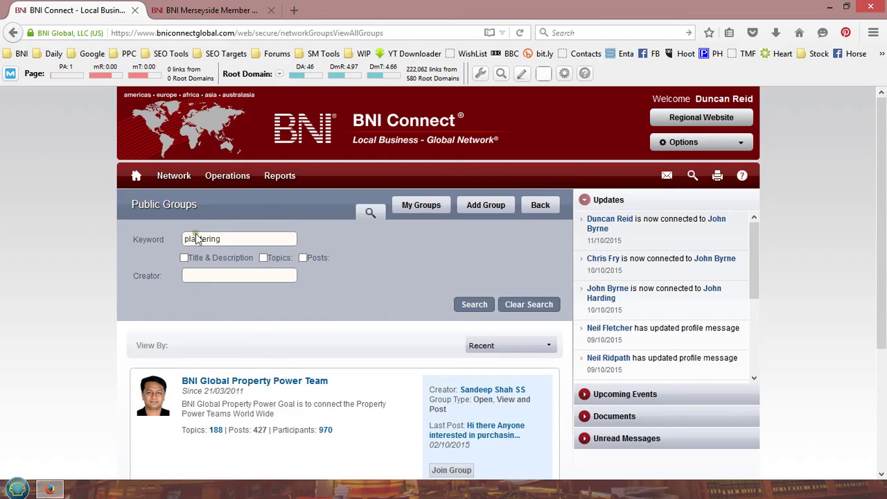
- Open the network Picture Gallery and look through the uploaded pictures
mouse_move(165, 184)
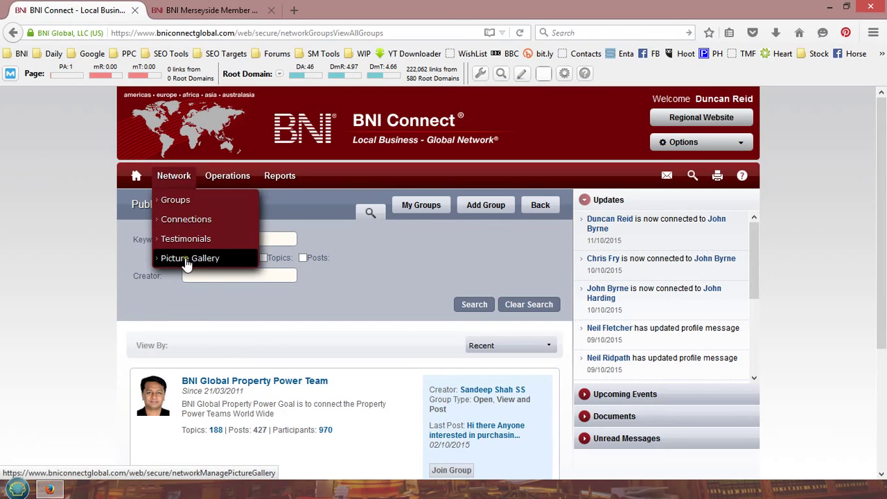
click(187, 258)
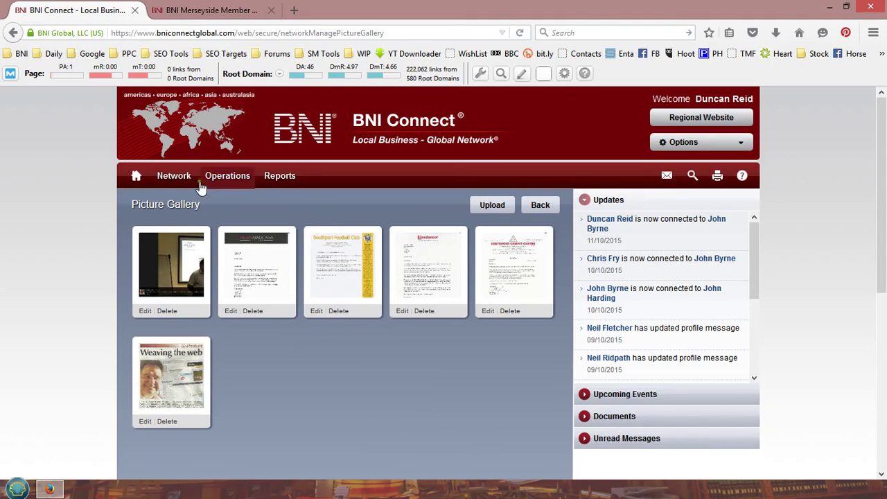
mouse_move(188, 182)
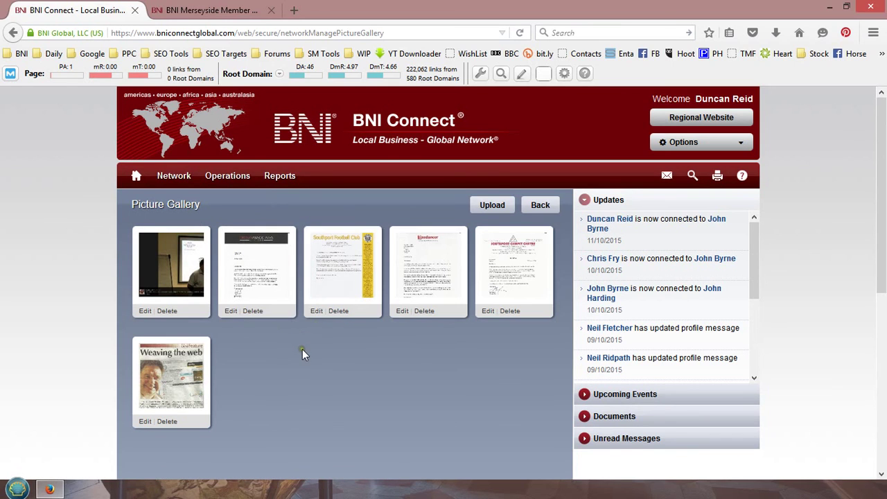
scroll(308, 352, down, 1)
scroll(314, 355, down, 4)
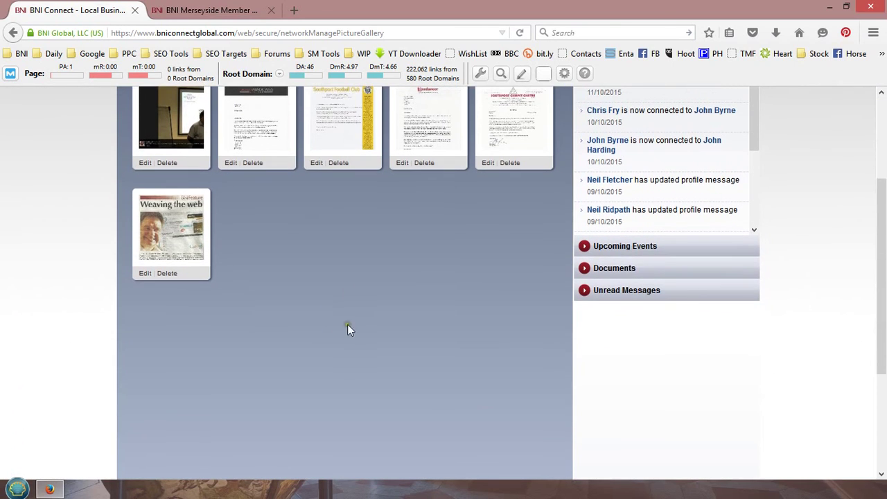
scroll(527, 221, up, 2)
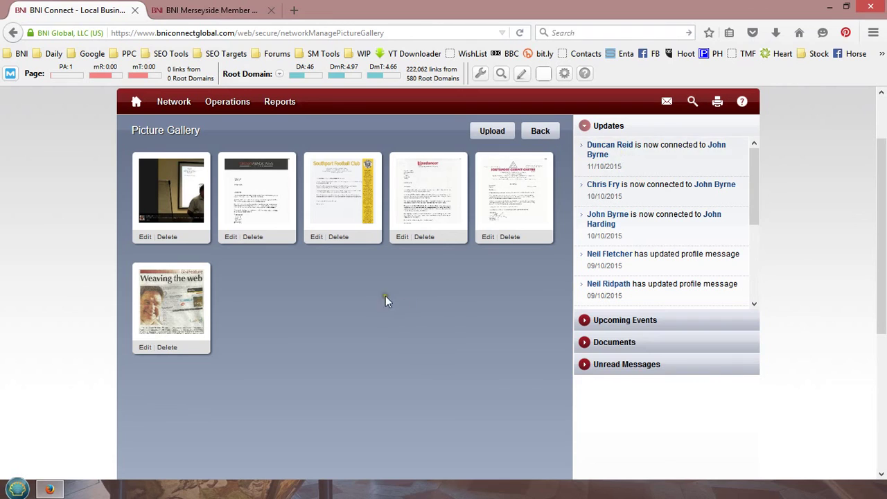
scroll(88, 144, up, 2)
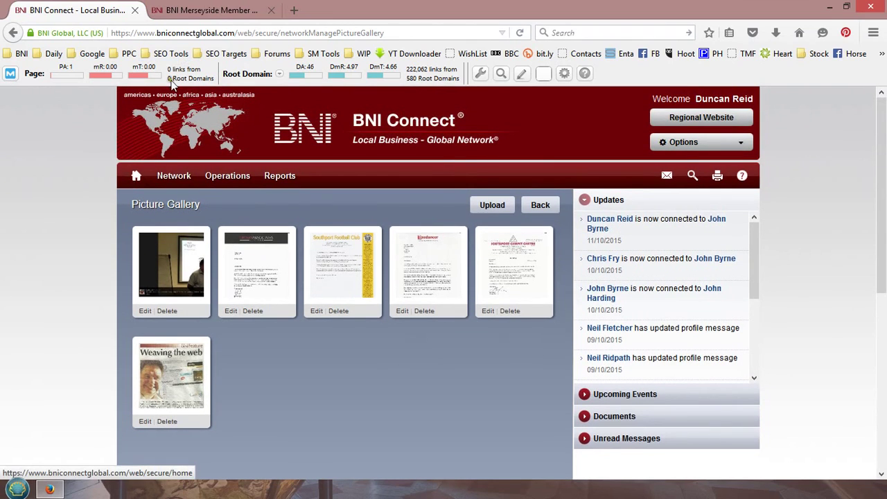
- Return to the BNI Connect home page, then switch to the BNI Merseyside website and review the member's public details page
click(135, 176)
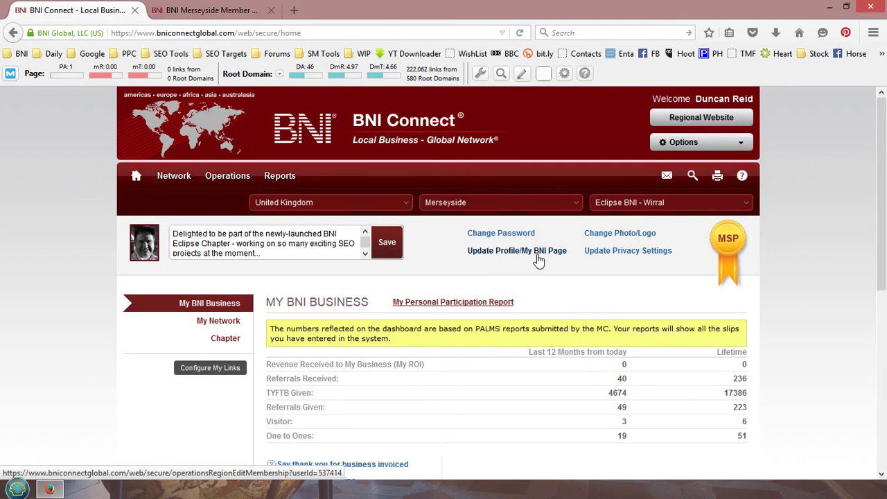
click(223, 17)
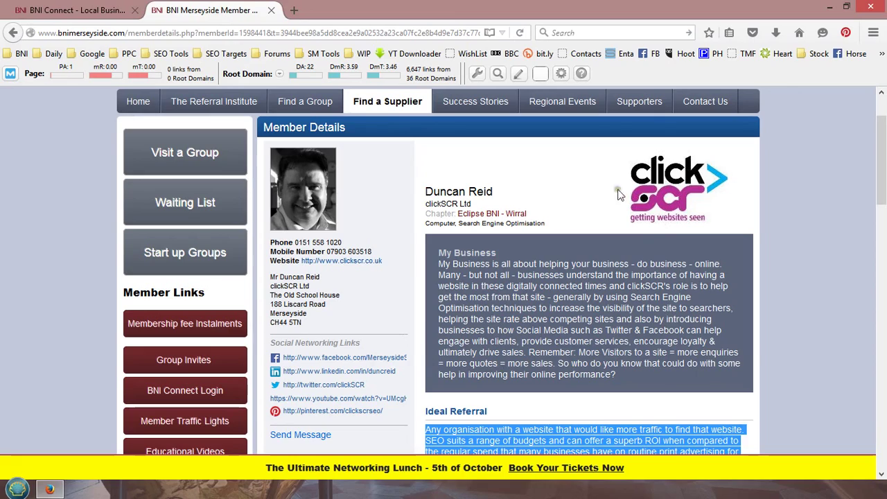
scroll(456, 231, down, 10)
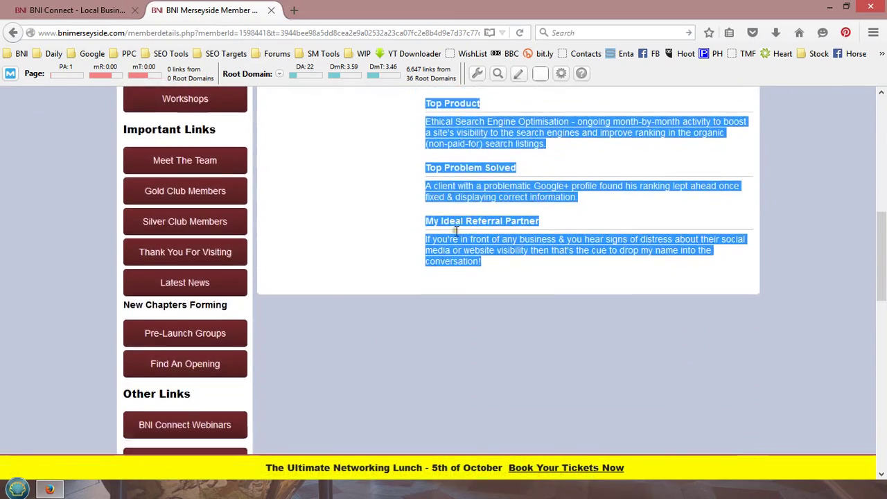
scroll(456, 231, up, 12)
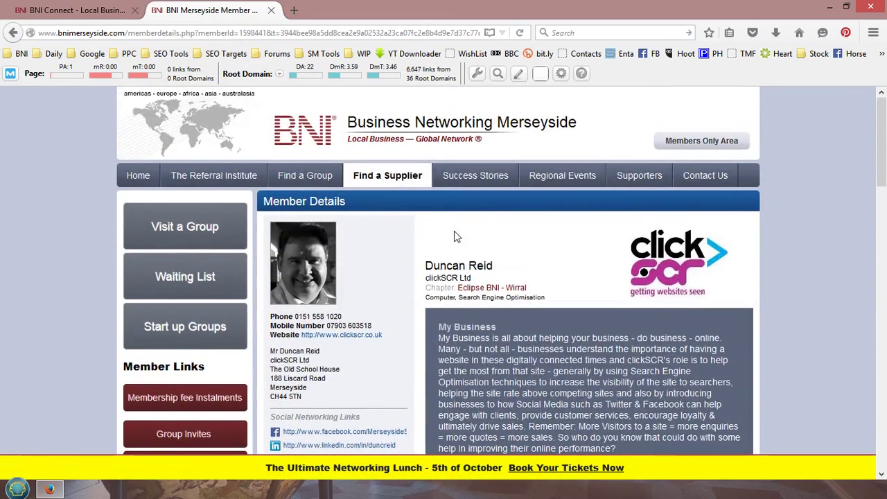